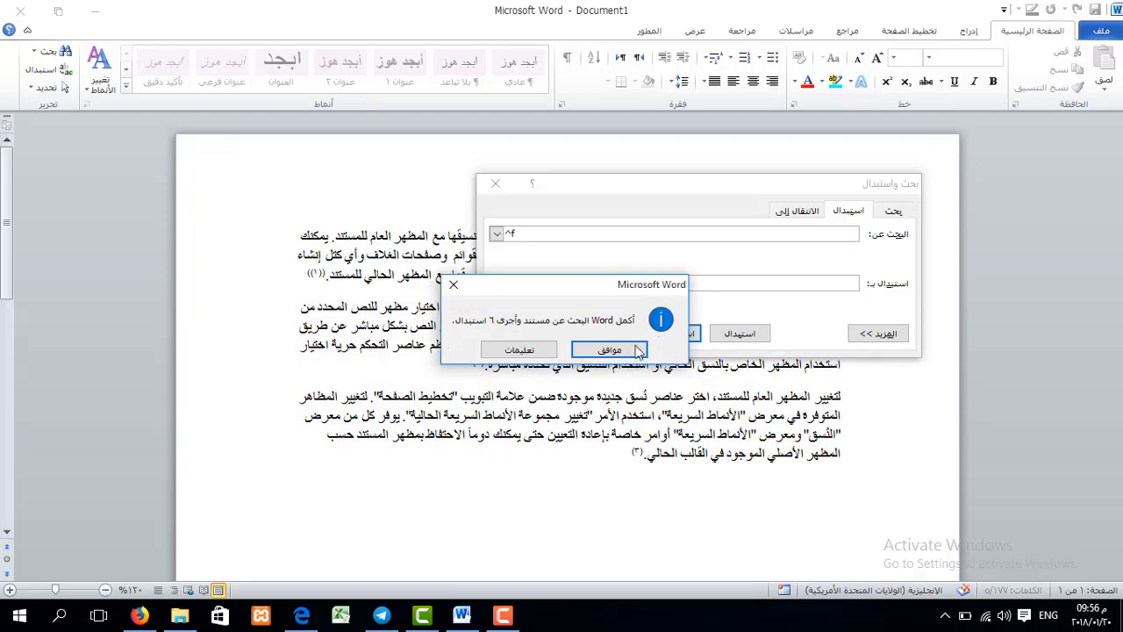
Step: Finish and close the find-and-replace session, checking the footnote numbers in the body text and at the foot of the page
click(602, 346)
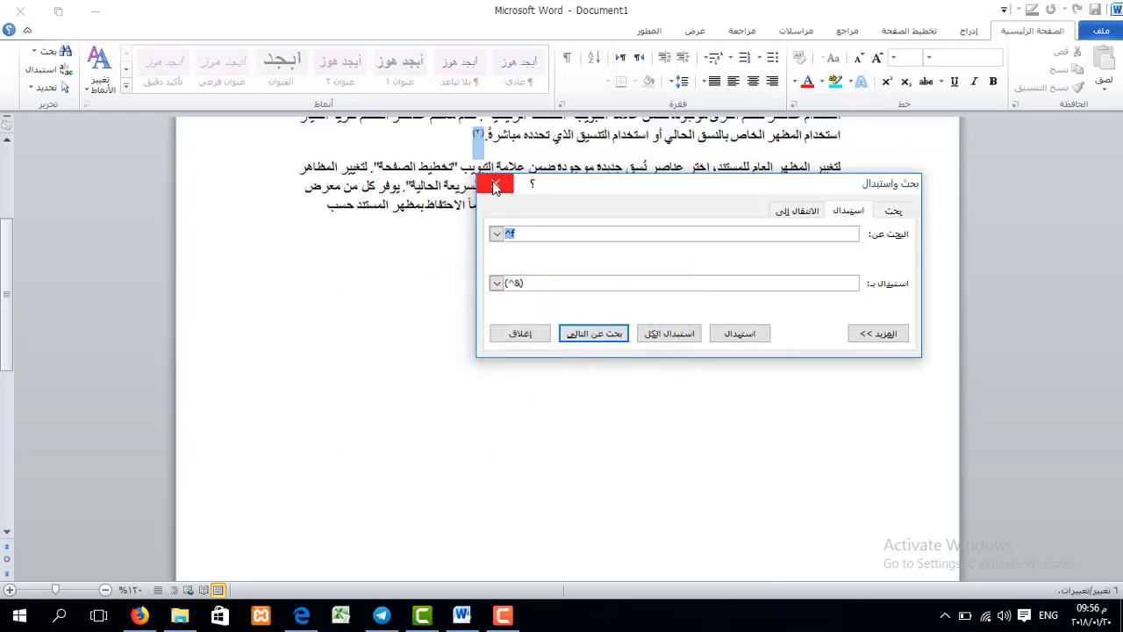
drag(7, 348, 5, 403)
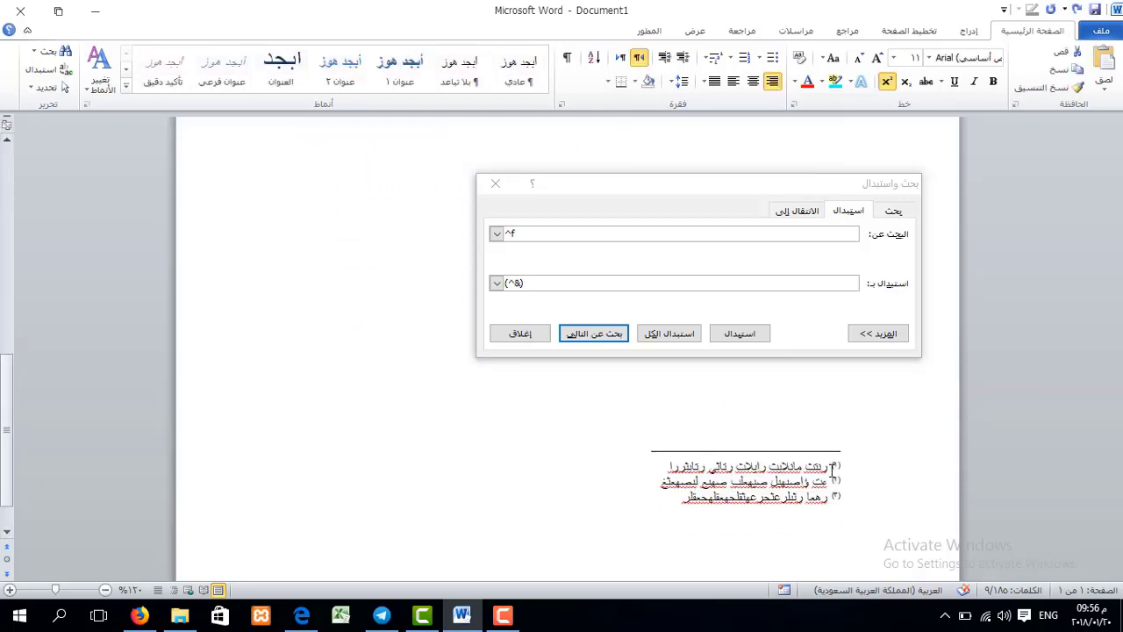
click(3, 160)
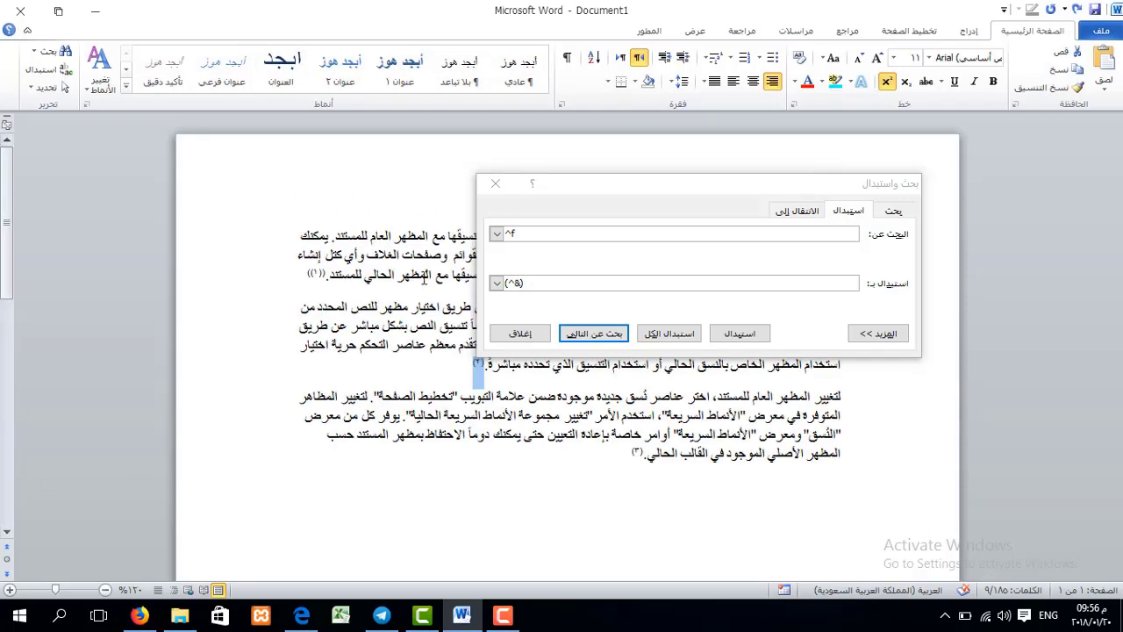
click(494, 186)
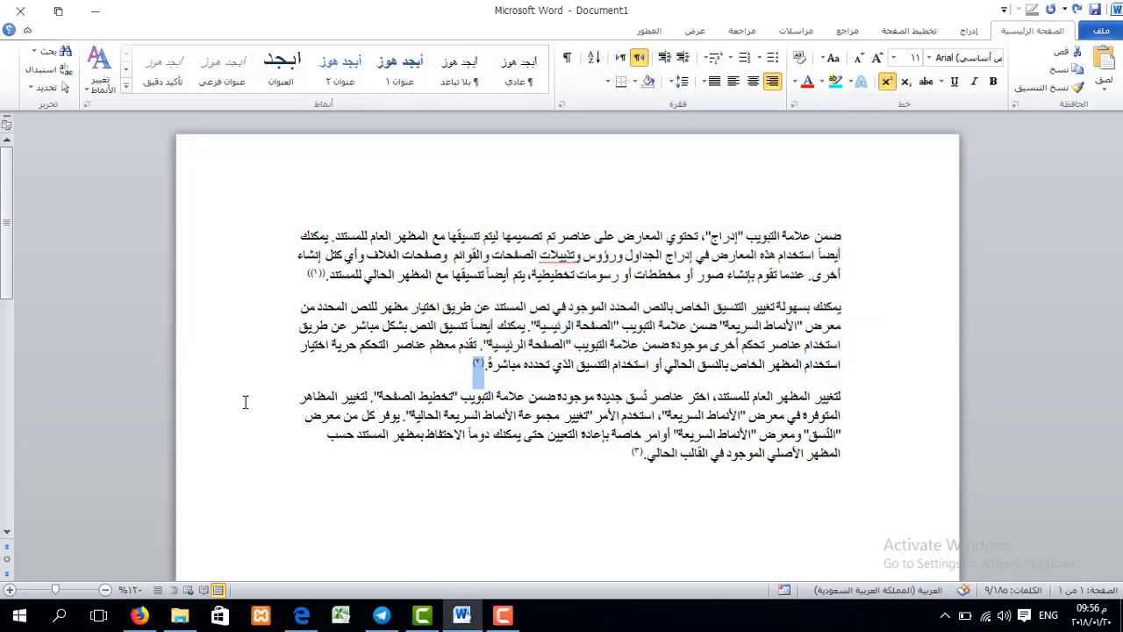
drag(4, 303, 15, 409)
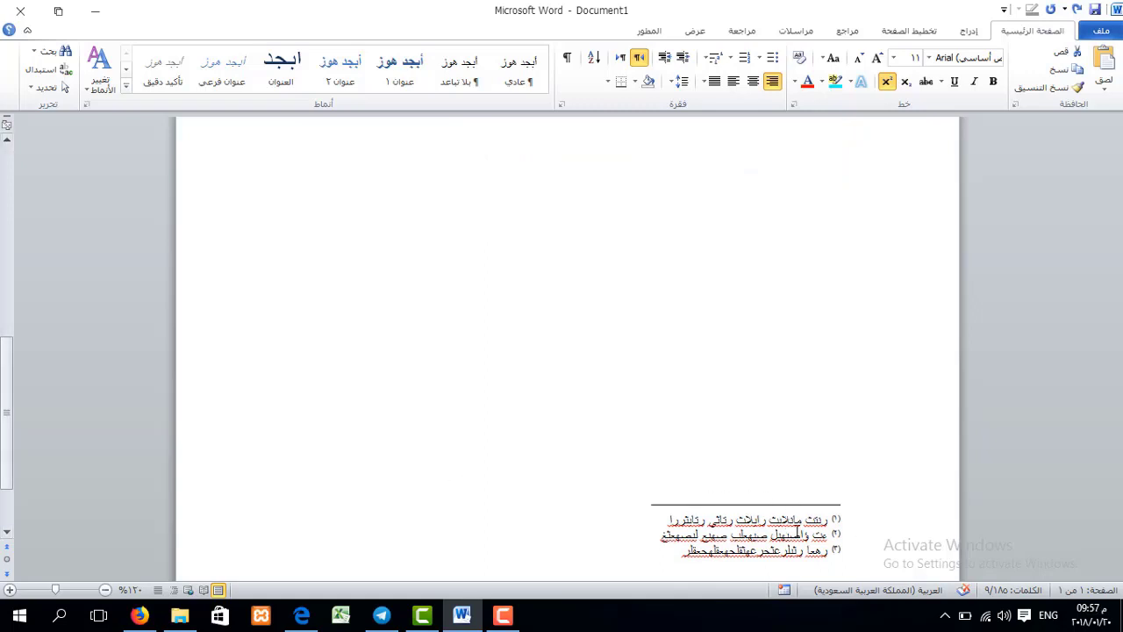
Step: Select the whole document text and delete it, leaving an empty page
drag(770, 521, 770, 531)
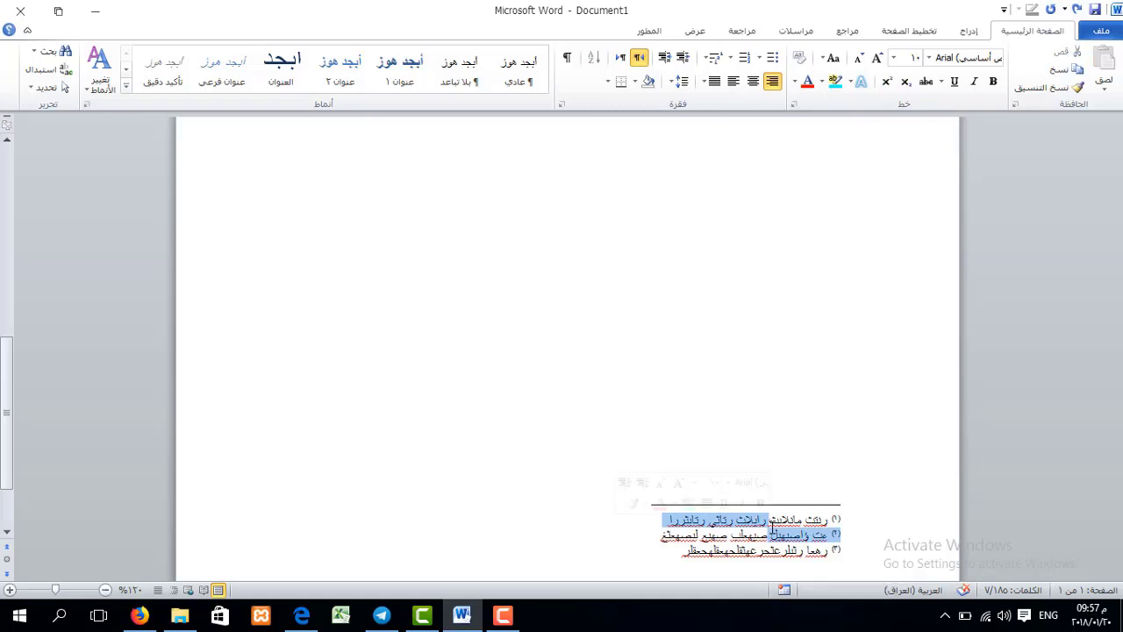
click(556, 459)
key(ctrl+a)
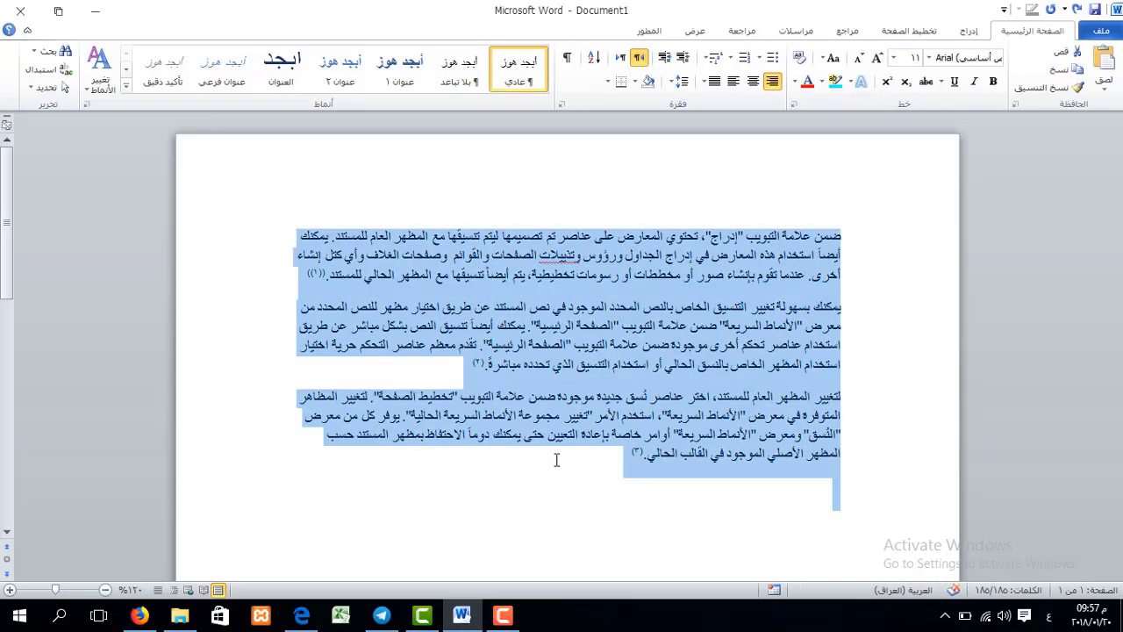
key(Delete)
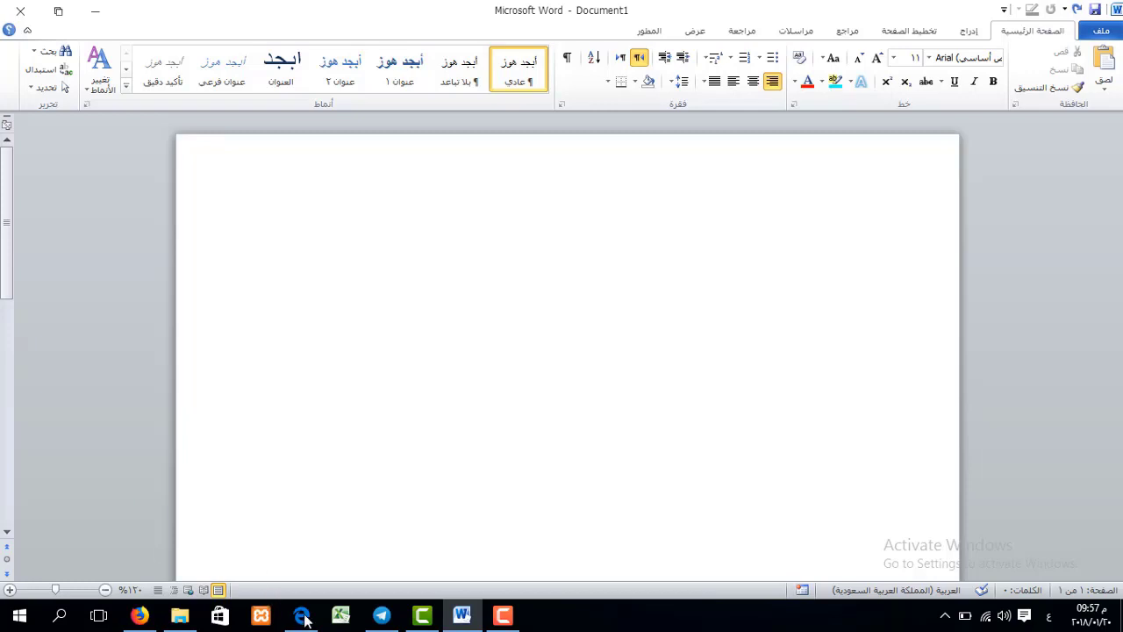
Step: Switch to Excel and enter the column headers ت, الاسم and المواليد in cells G5 to I5
click(341, 616)
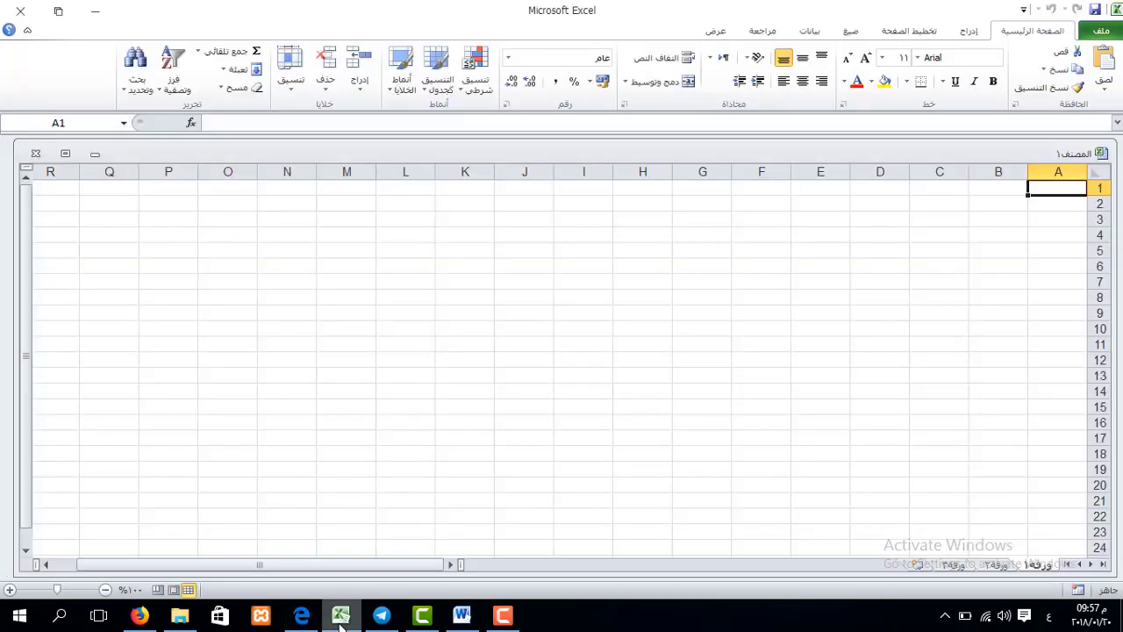
click(710, 249)
text(ت)
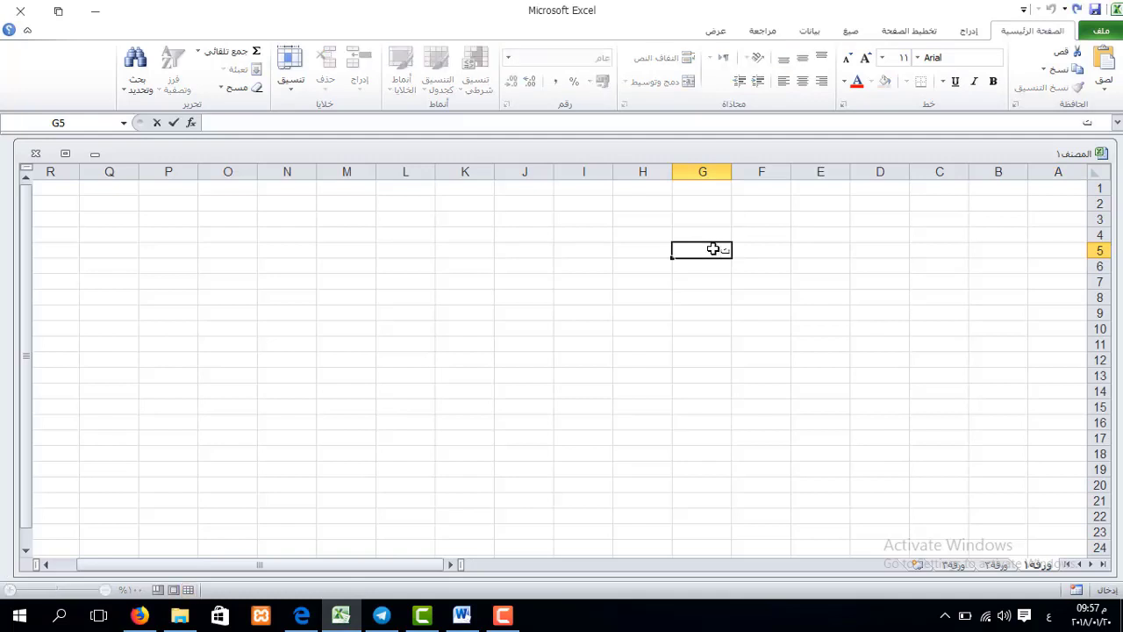
key(Tab)
text(الاسم)
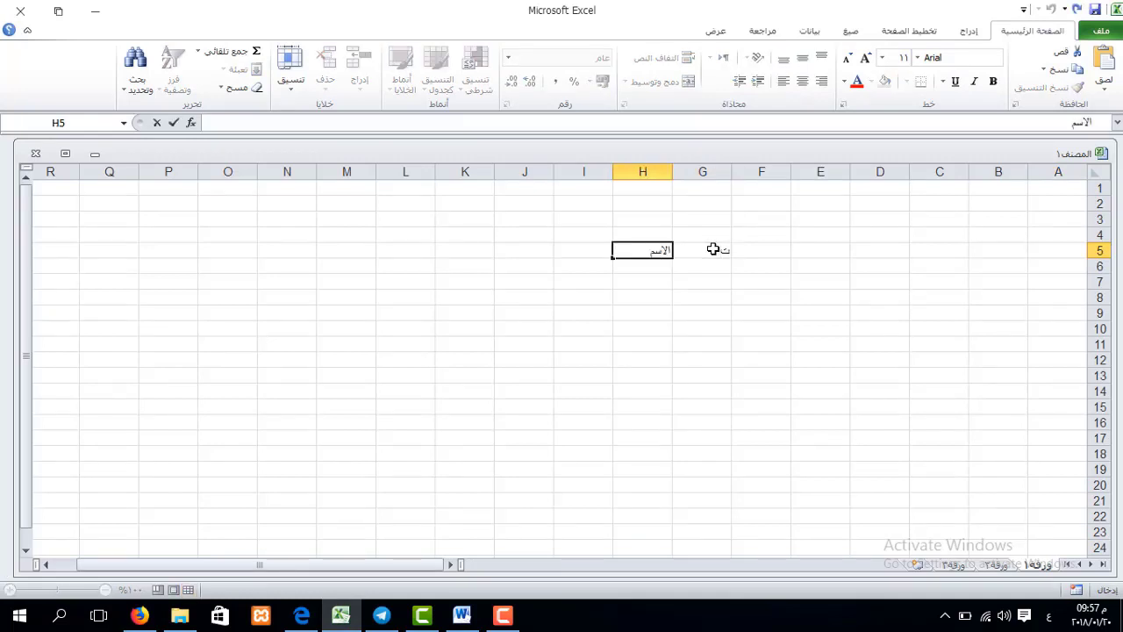
key(Tab)
text(ال)
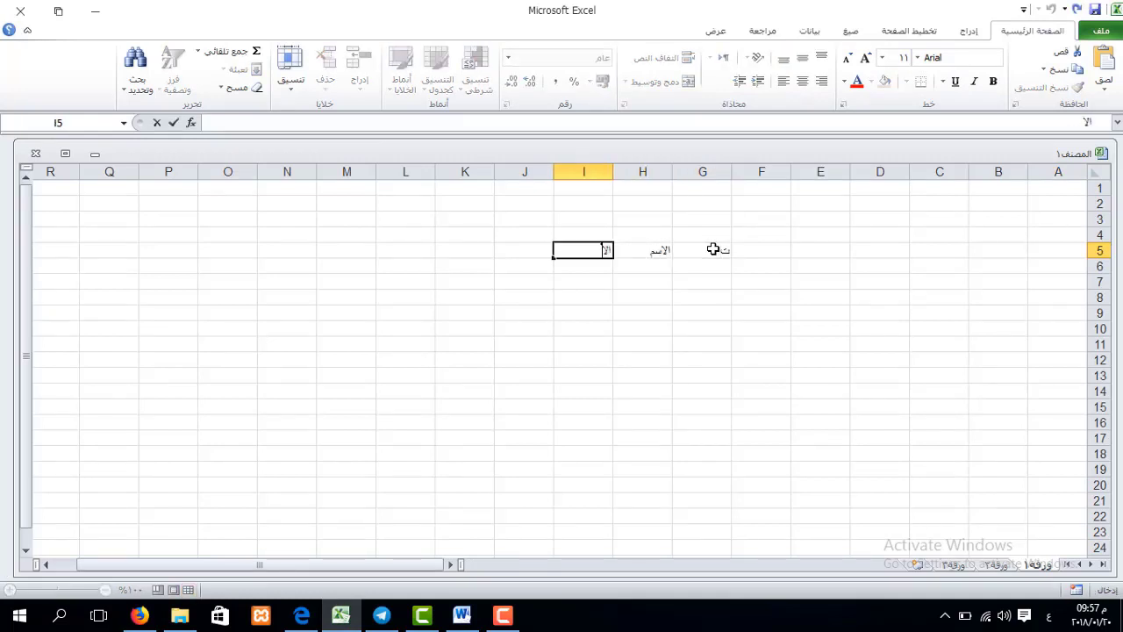
text(لمواليد)
Step: Number the three rows under the ت header with 1, 2 and 3 in cells G6 to G8
click(692, 266)
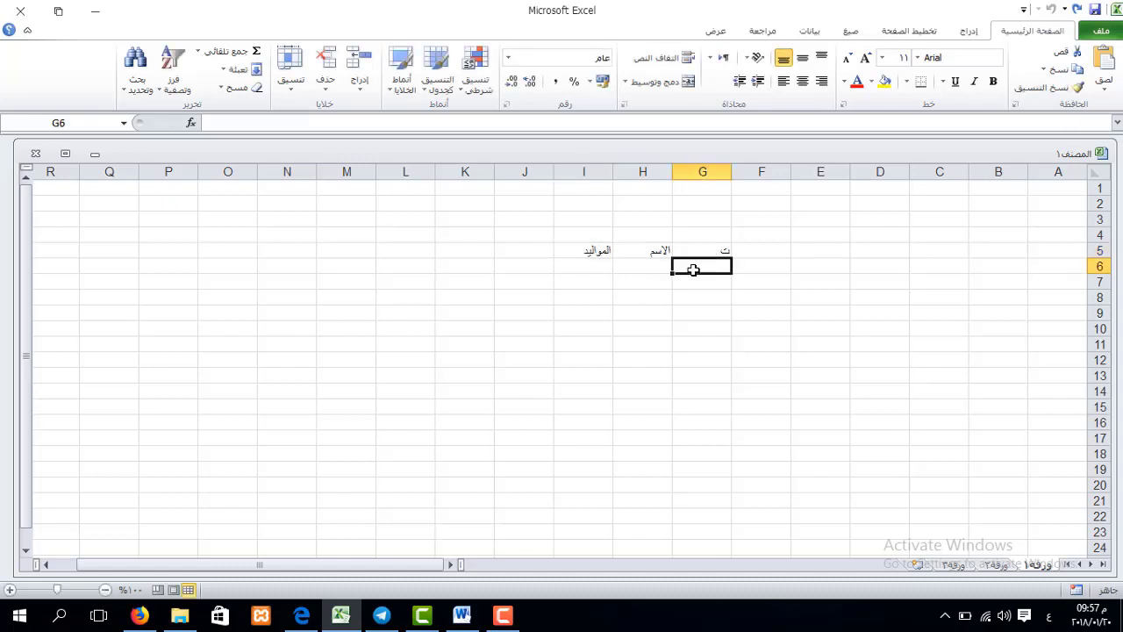
key(End)
text(1)
key(Return)
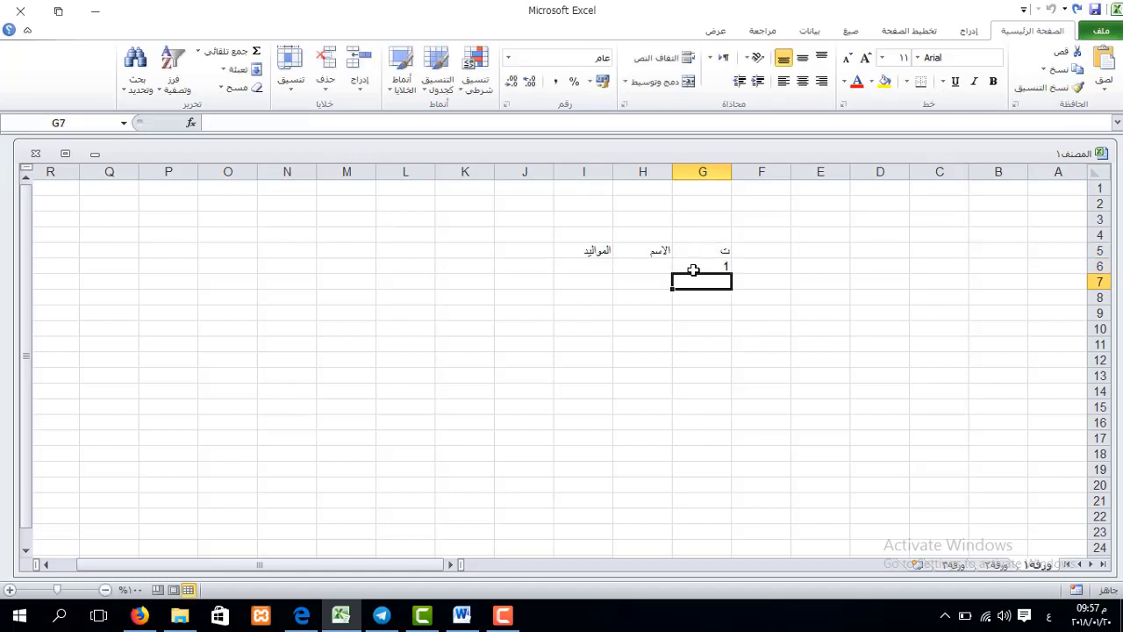
text(2)
key(Return)
text(3)
Step: Fill cells H6 to H8 under الاسم with three people's first names, completing the misspelled second one
click(664, 270)
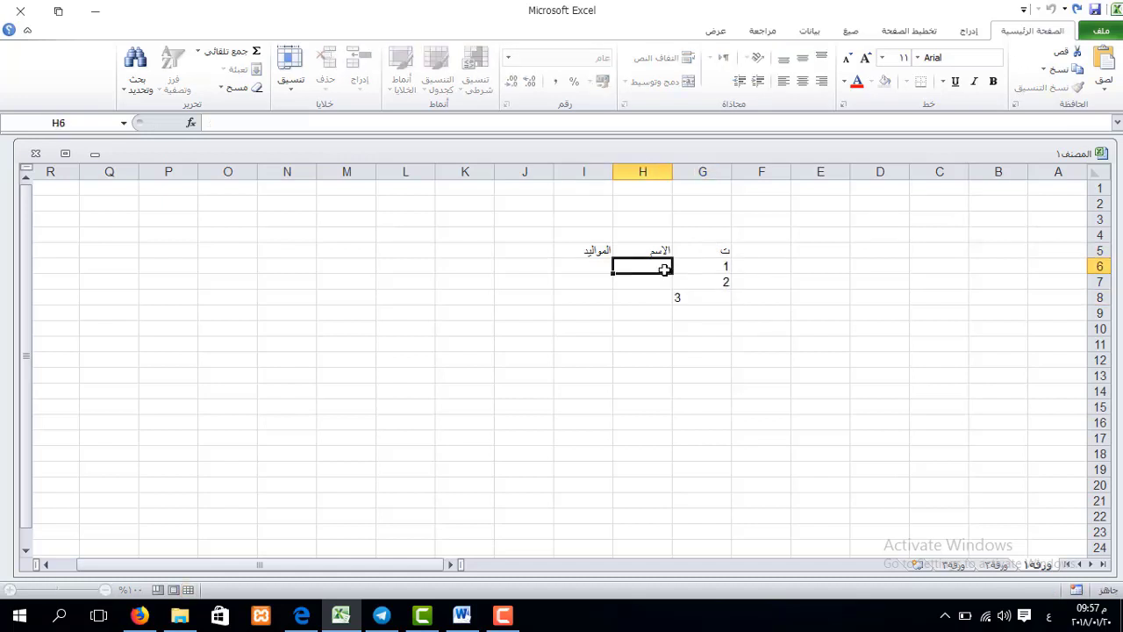
text(علي)
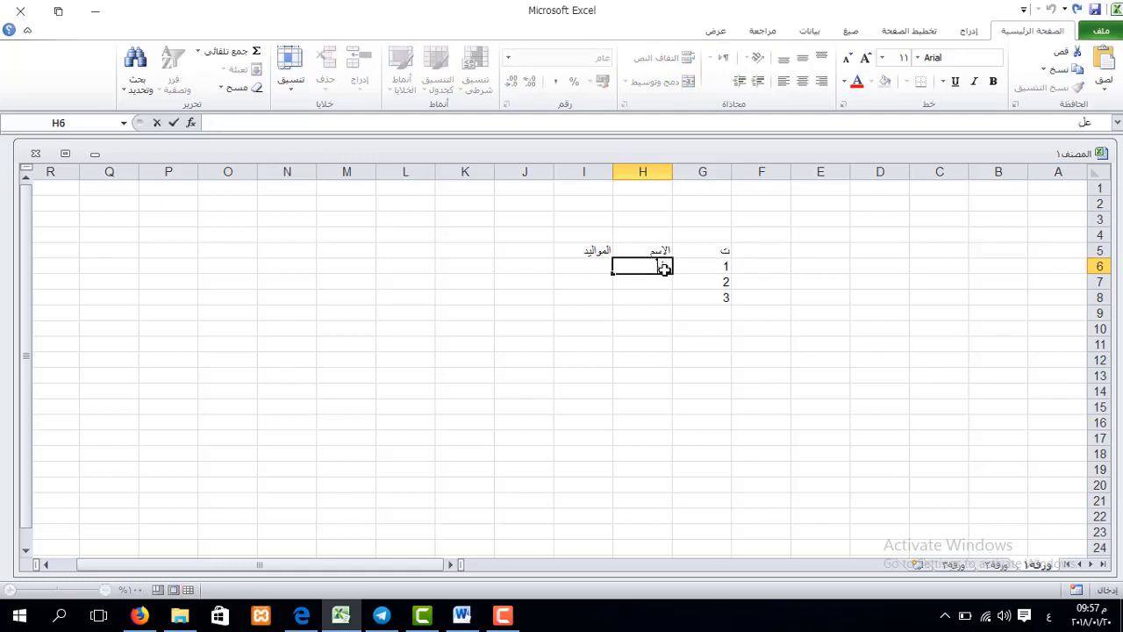
key(Return)
text(محمد)
key(Return)
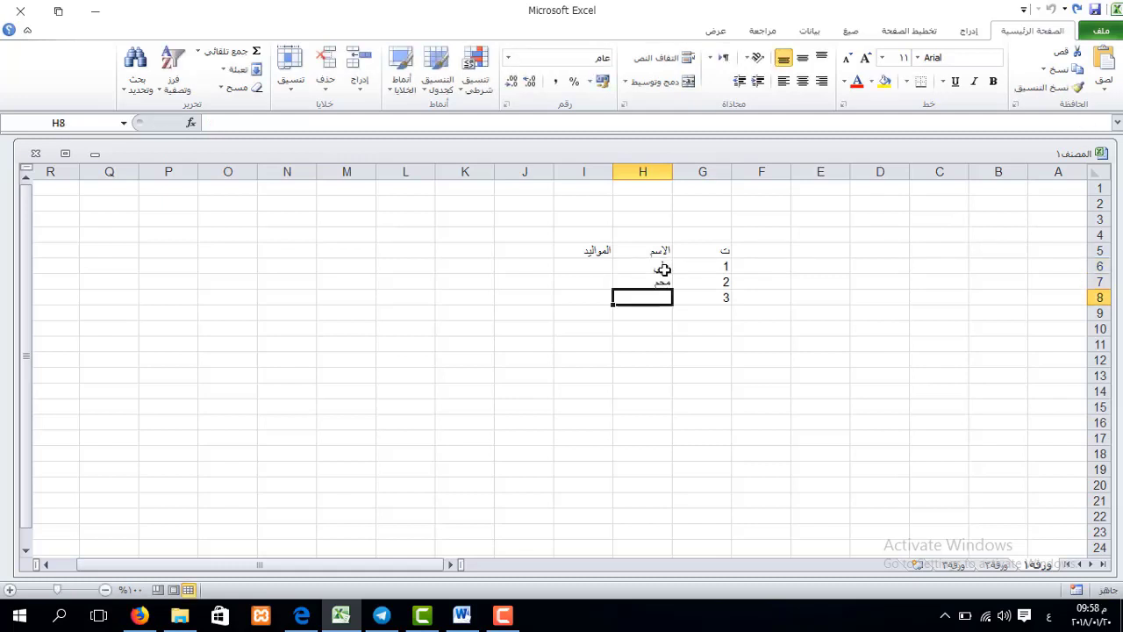
double_click(650, 281)
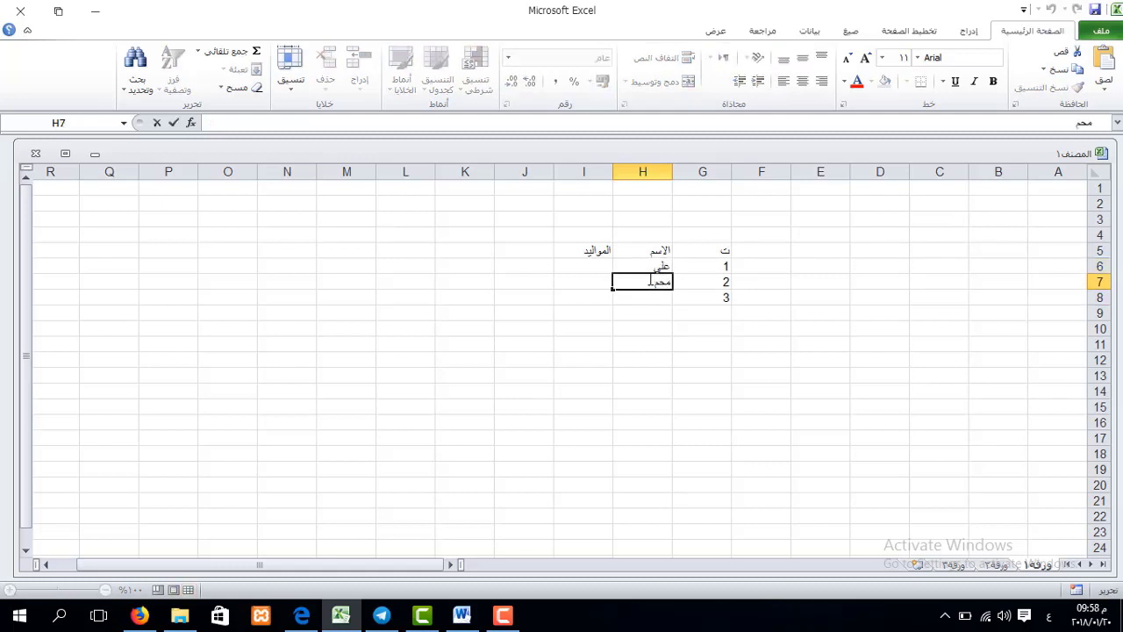
text(د)
key(Return)
text(باسم)
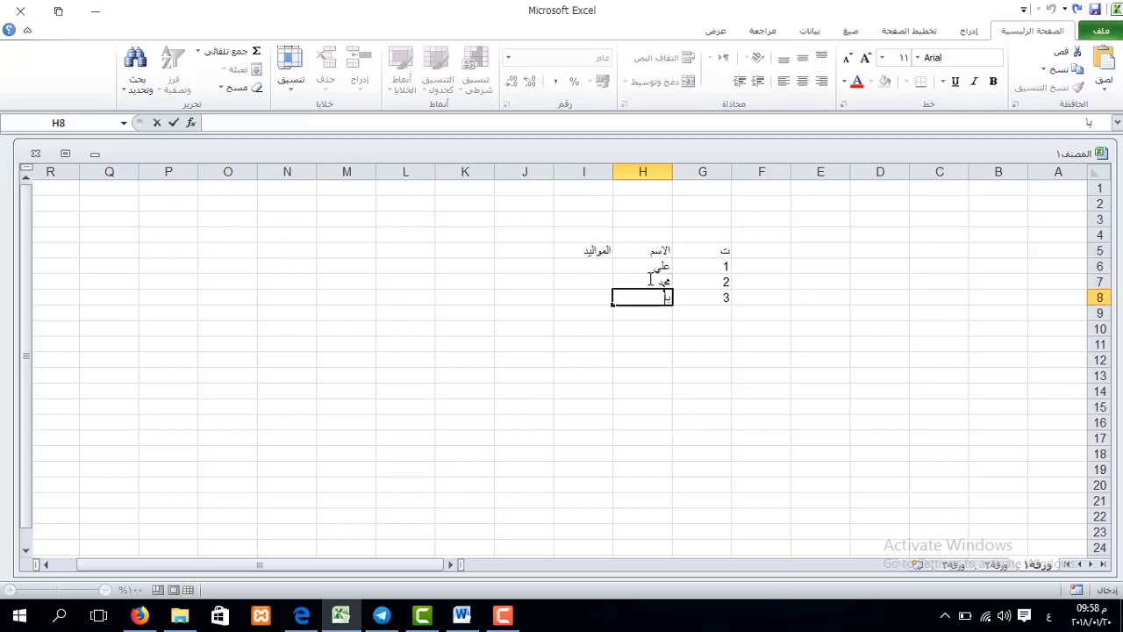
Step: Enter the birth dates of the first two people in cells I6 and I7 under المواليد
click(586, 267)
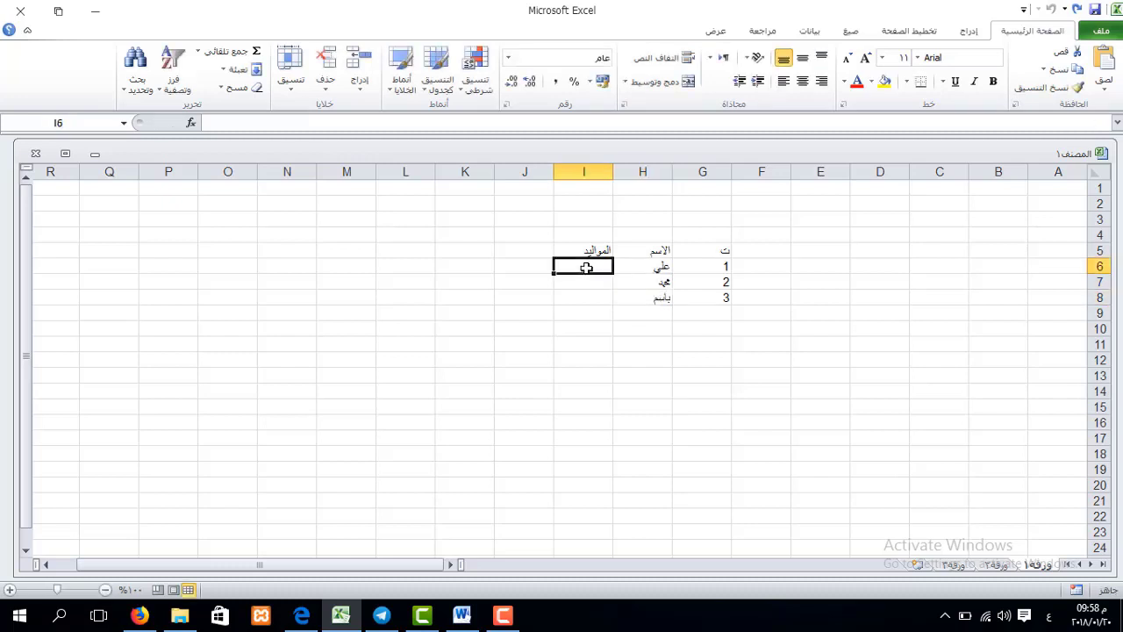
text(22/5/)
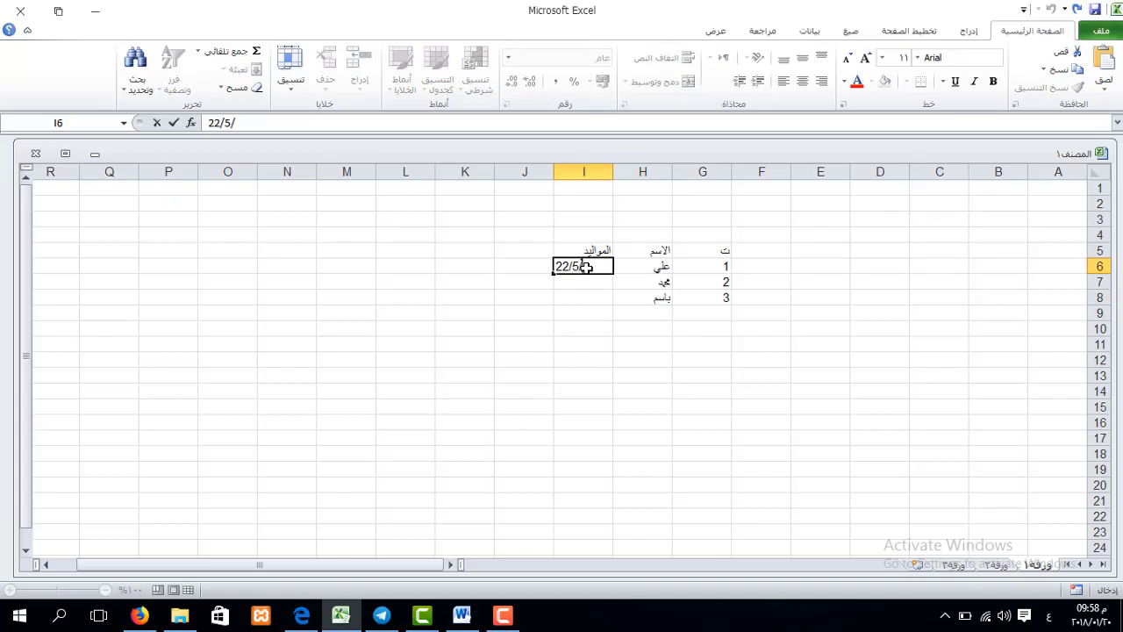
text(1990)
key(Return)
text(25)
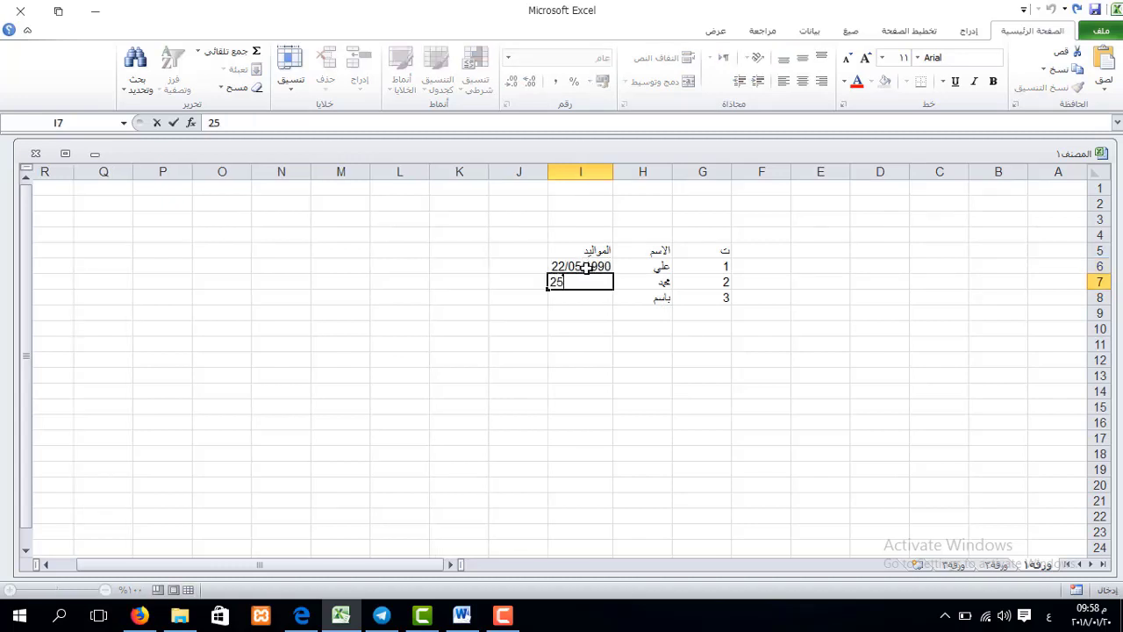
text(/2/1998)
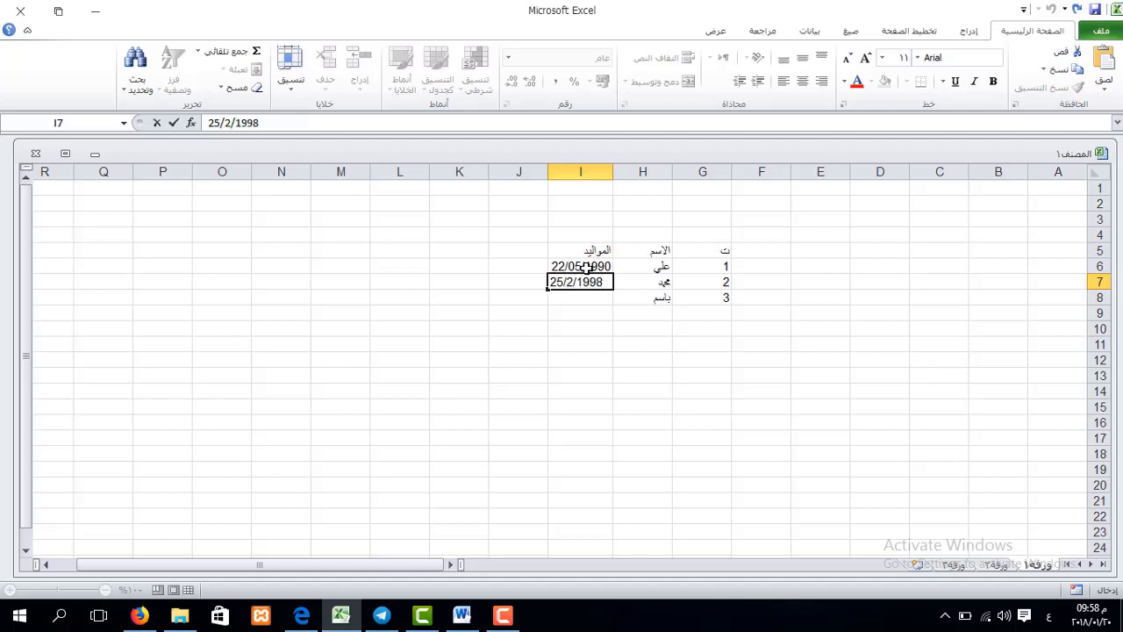
key(BackSpace)
key(BackSpace)
text(88)
key(Return)
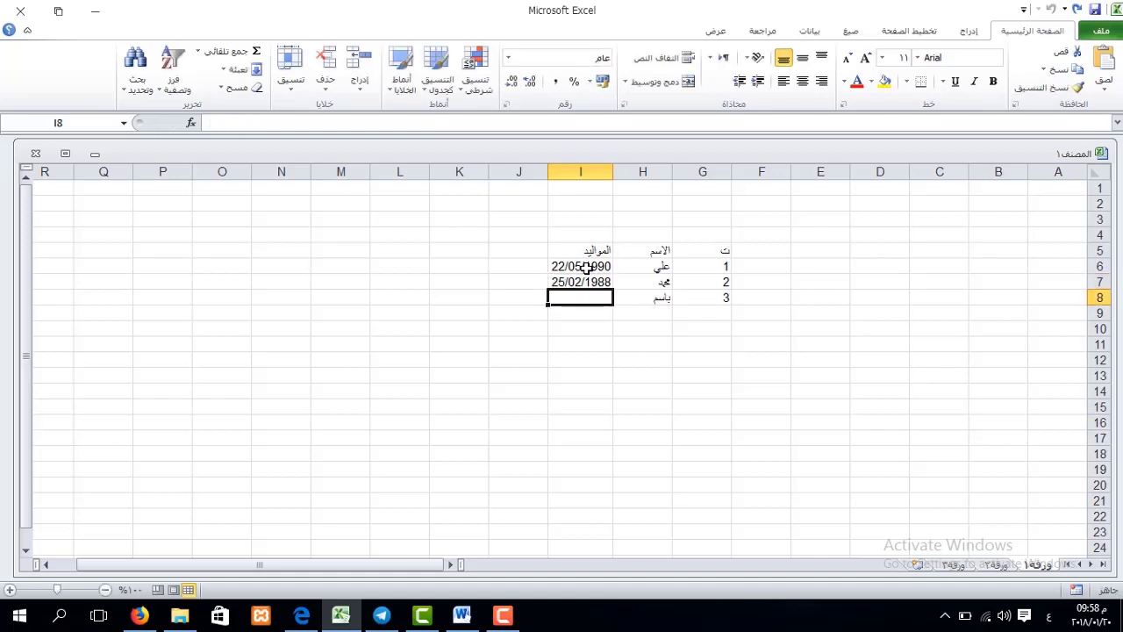
Step: Enter the third person's birth date in cell I8
text(22)
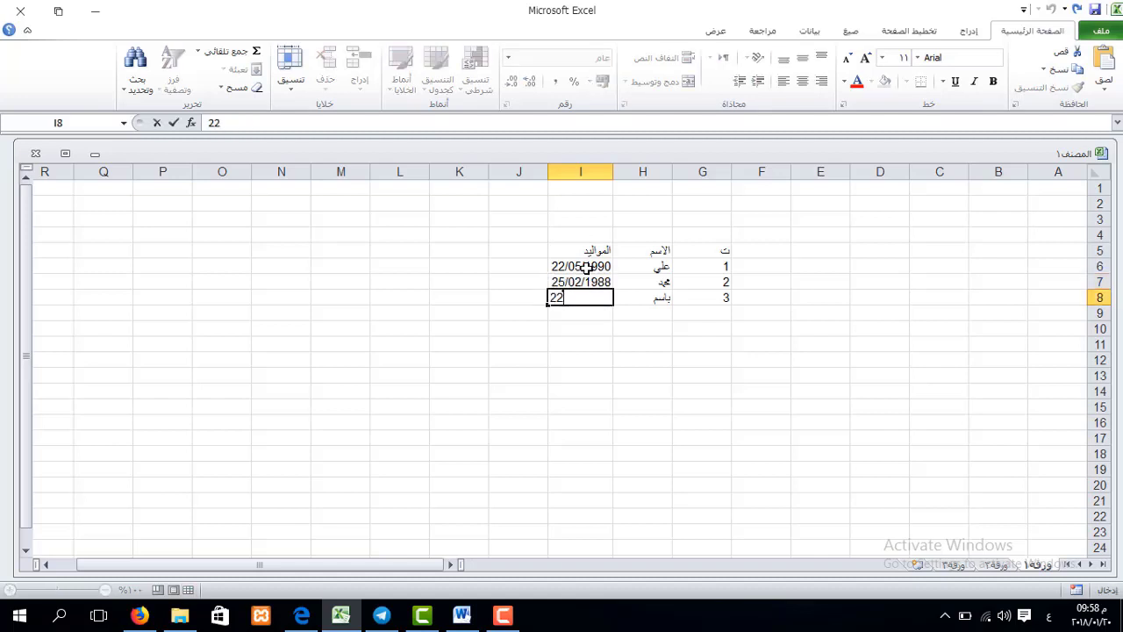
text(/03/)
text(2000)
key(Return)
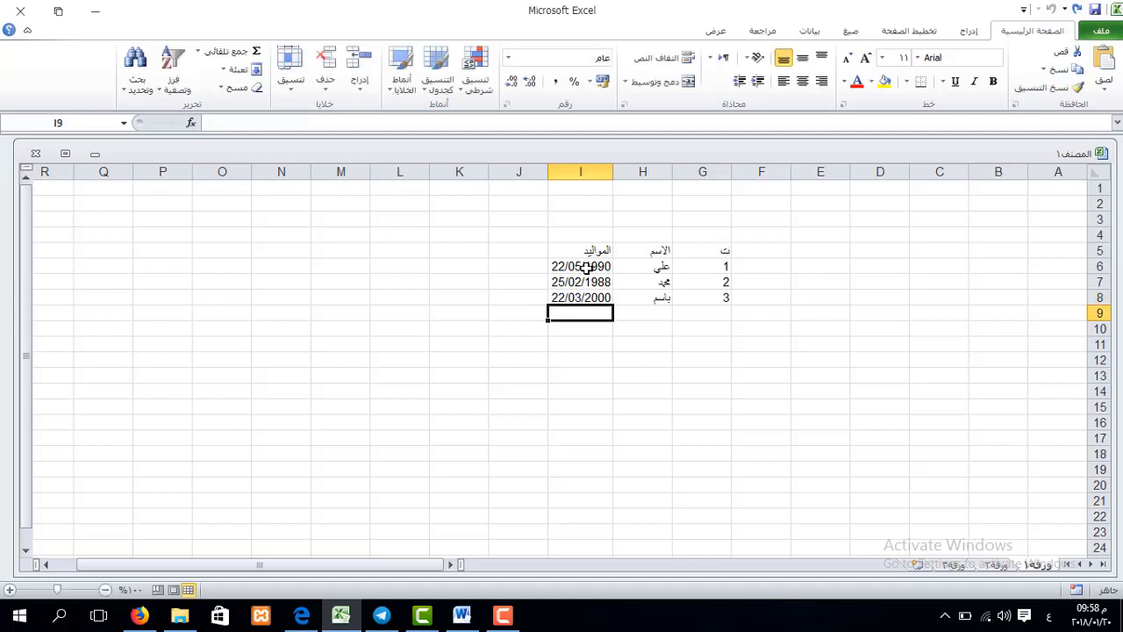
Step: Apply all borders to the table range G5:I8
drag(722, 251, 586, 296)
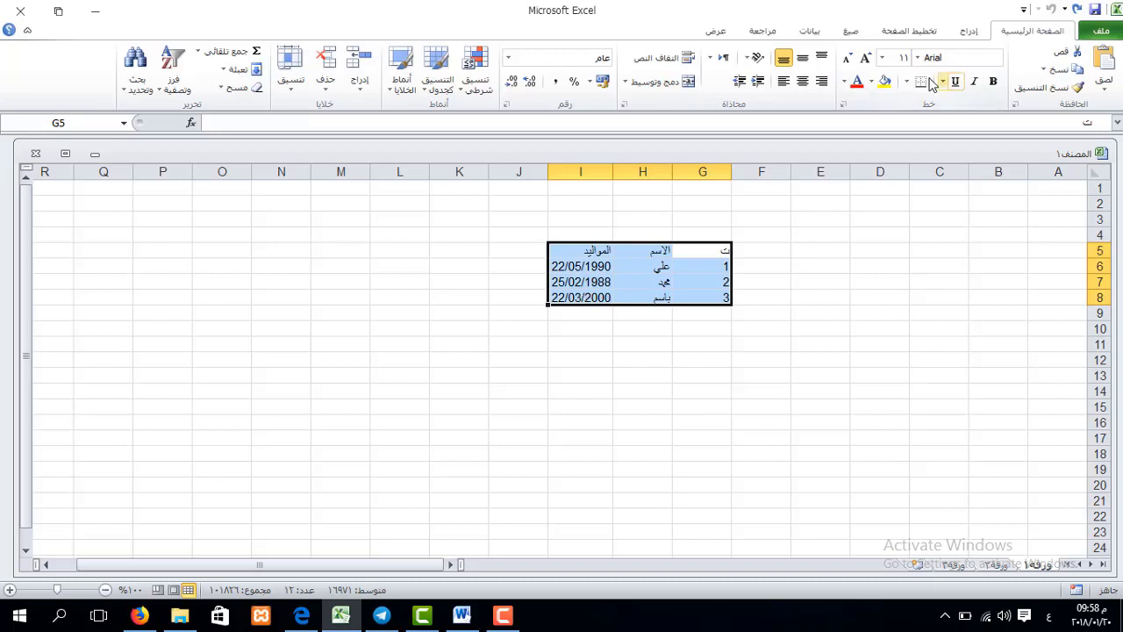
click(908, 81)
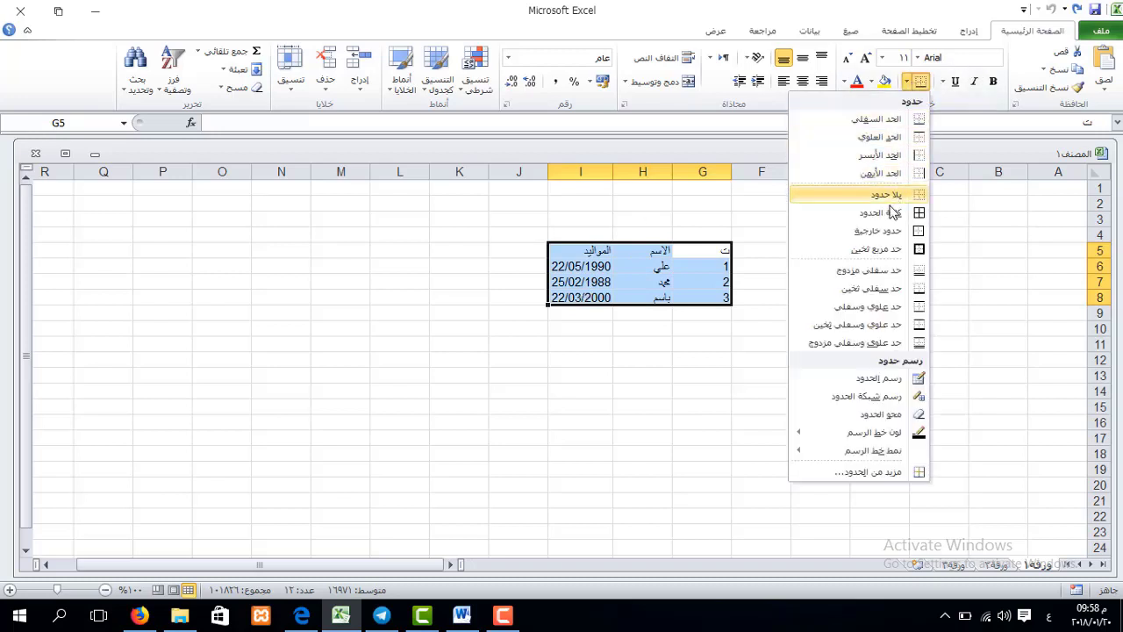
click(890, 214)
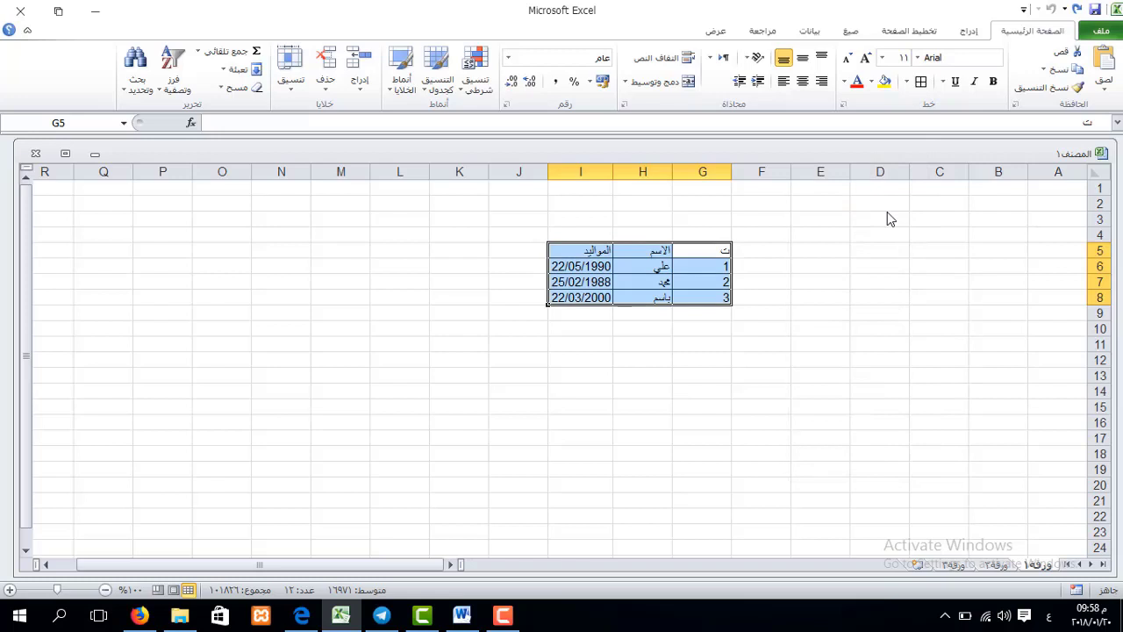
click(602, 323)
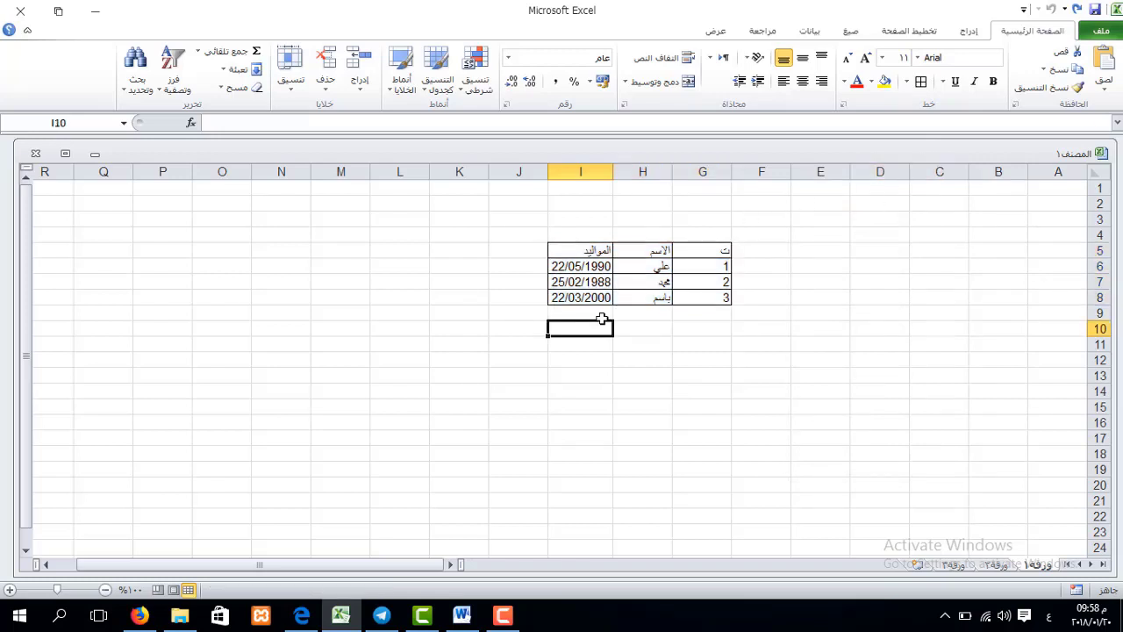
Step: Copy the bordered table range G5:I8 and return to the blank Word document
drag(575, 251, 702, 303)
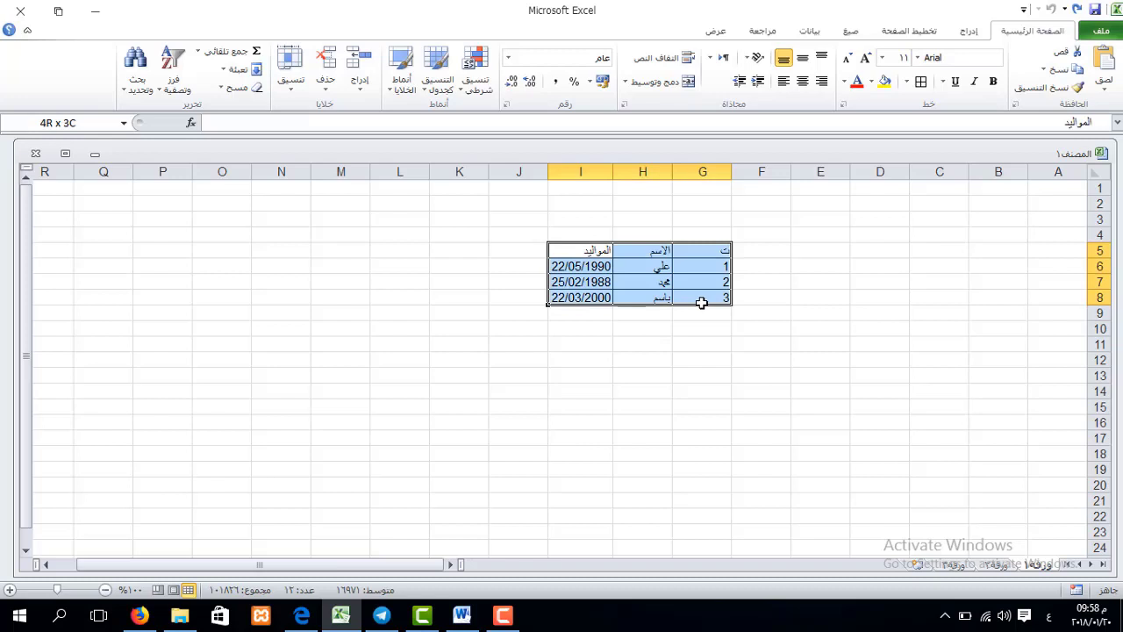
click(1064, 72)
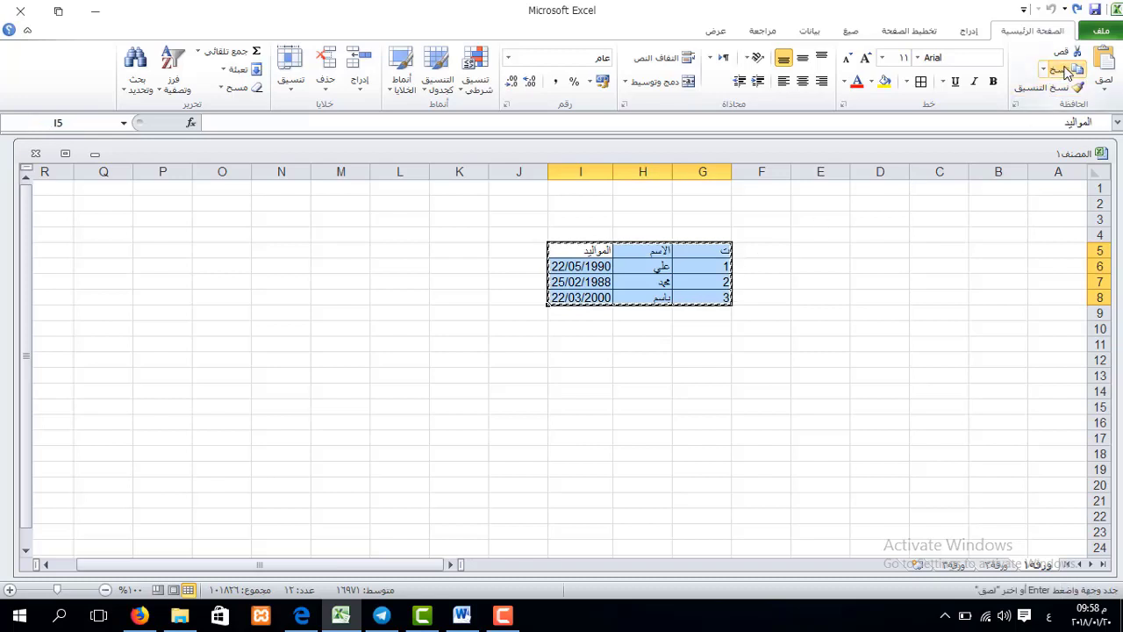
click(98, 11)
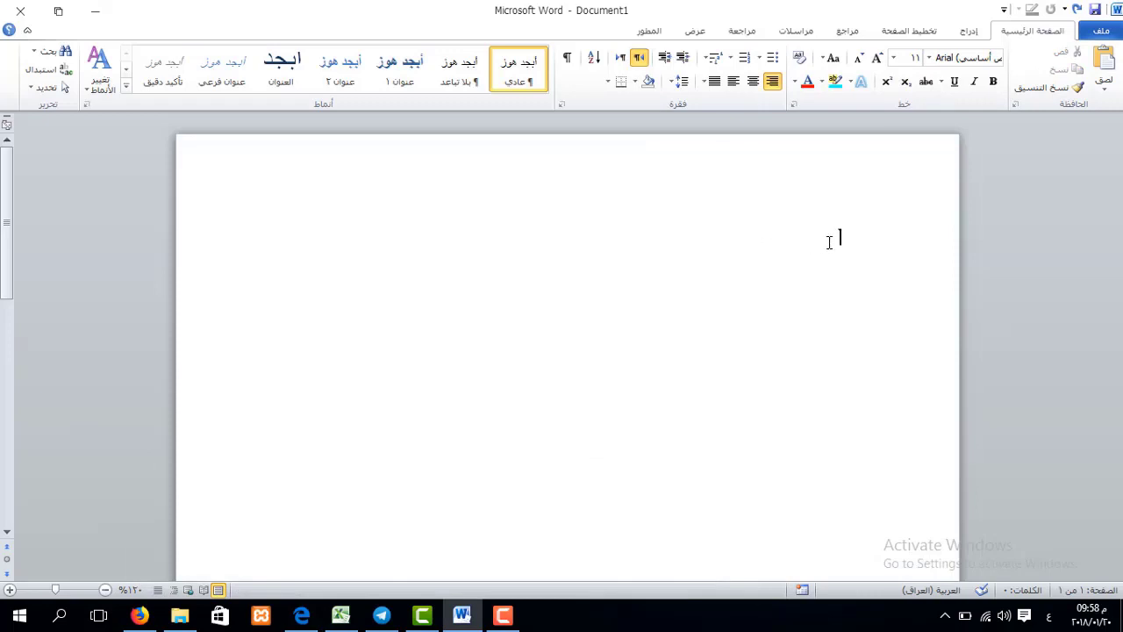
Step: Paste the copied table with Paste Special as a linked Microsoft Excel worksheet object and select it
click(1107, 98)
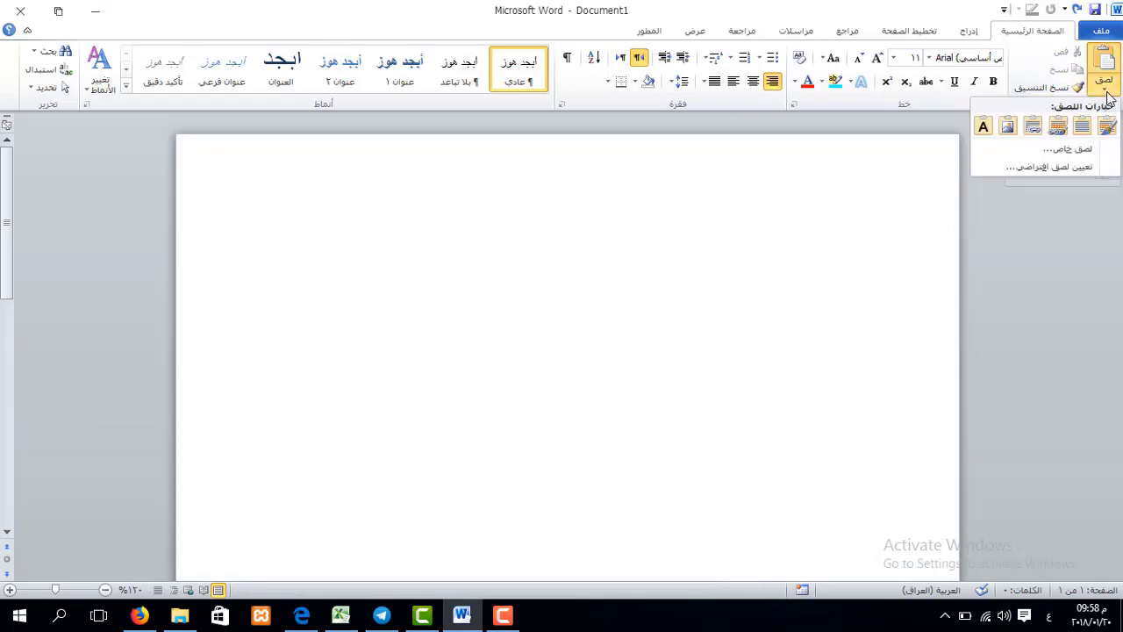
click(1076, 147)
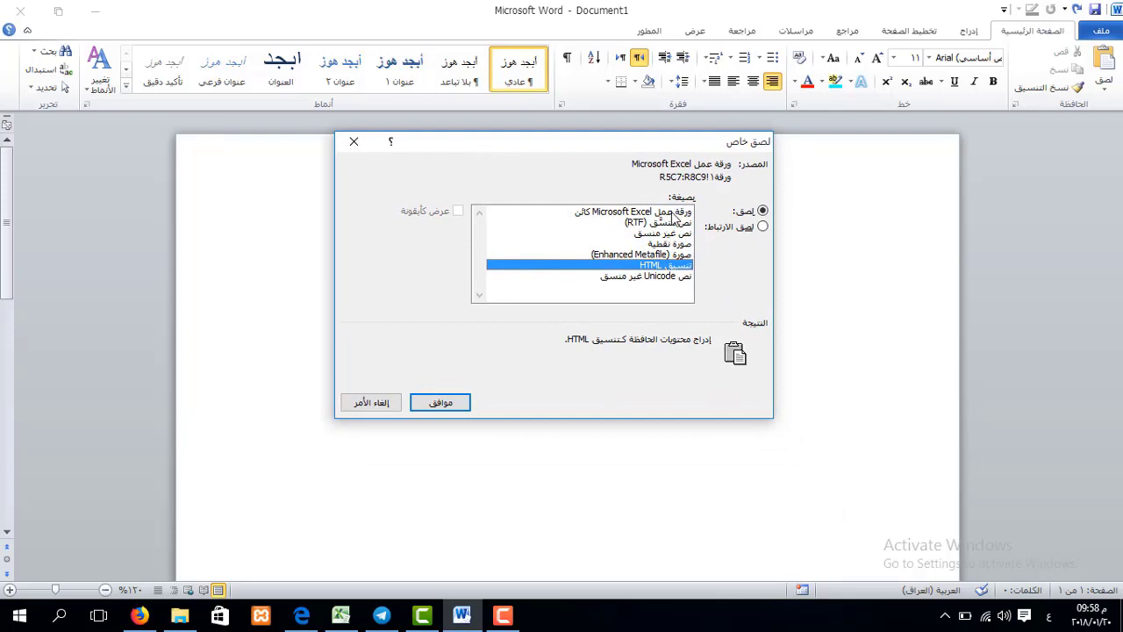
click(673, 213)
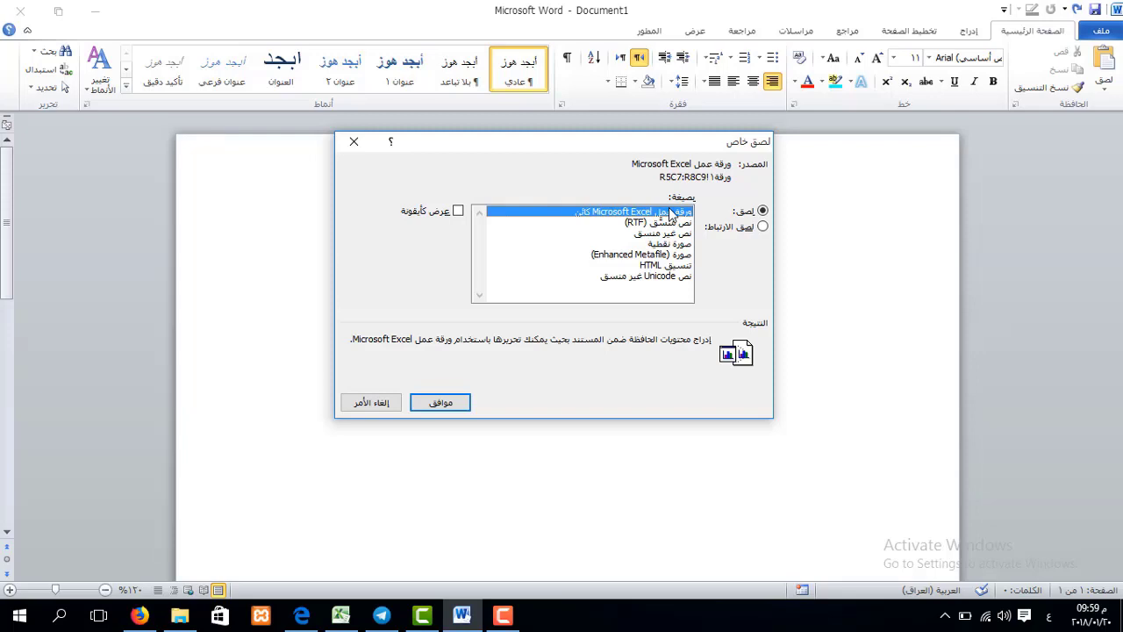
click(744, 228)
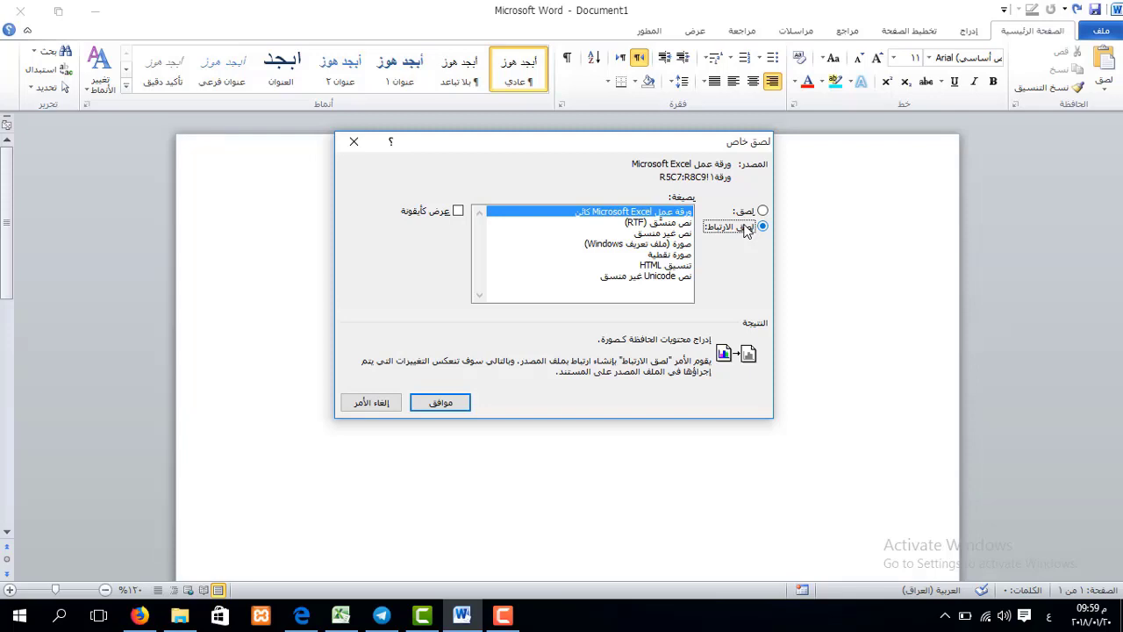
click(450, 402)
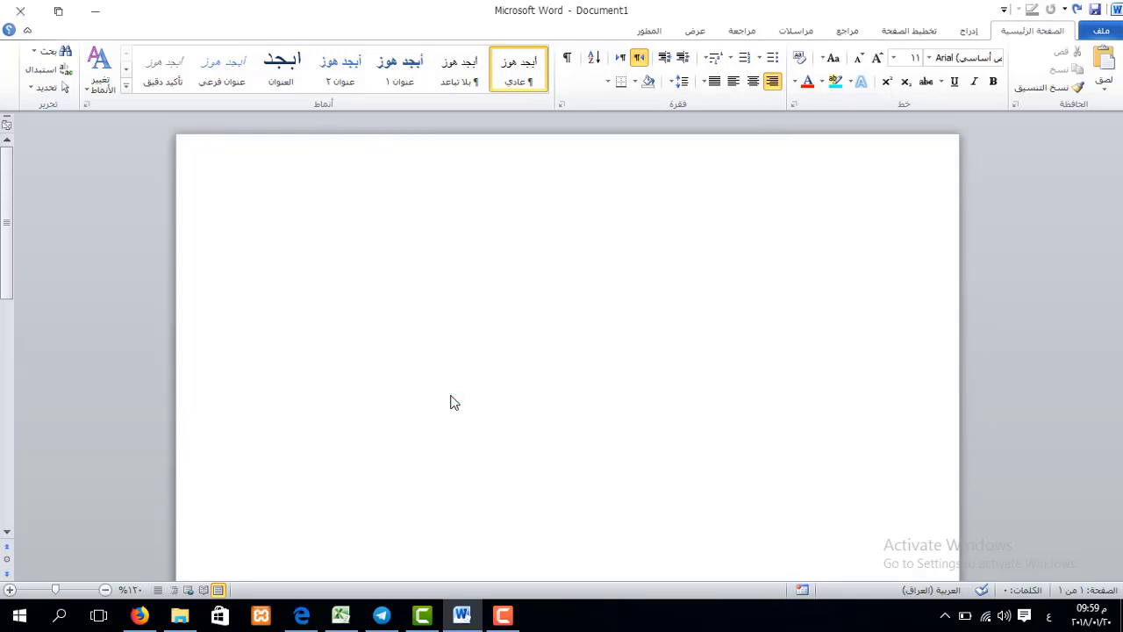
click(714, 272)
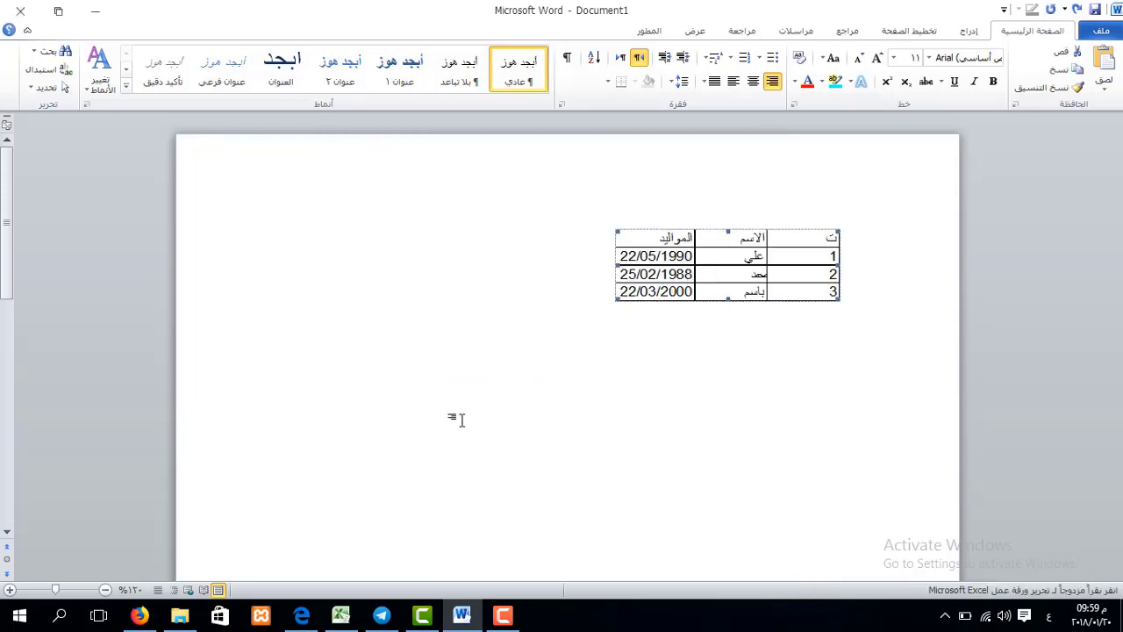
Step: Switch to Excel, fill the header cells G5:I5 with yellow, and check the linked table in Word
click(340, 614)
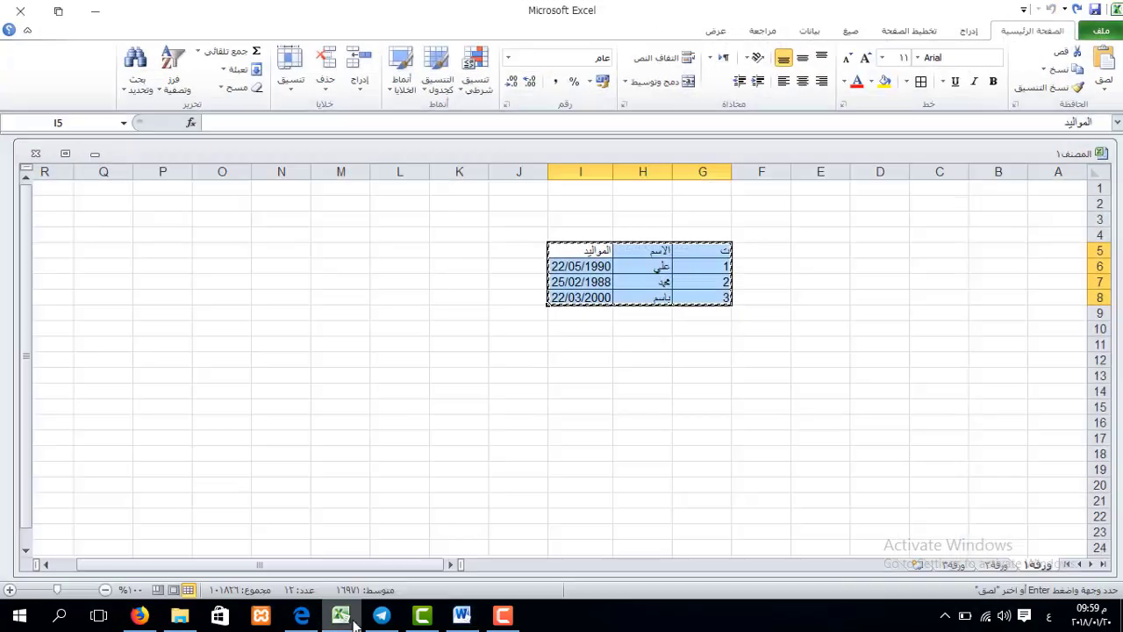
click(694, 250)
key(Escape)
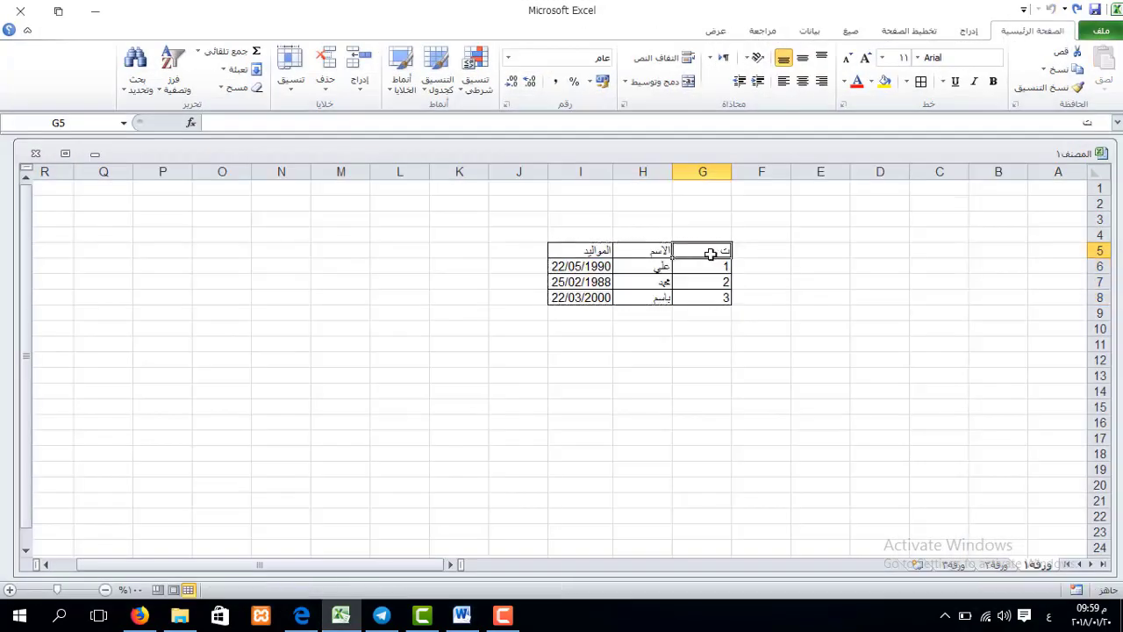
drag(708, 252, 597, 256)
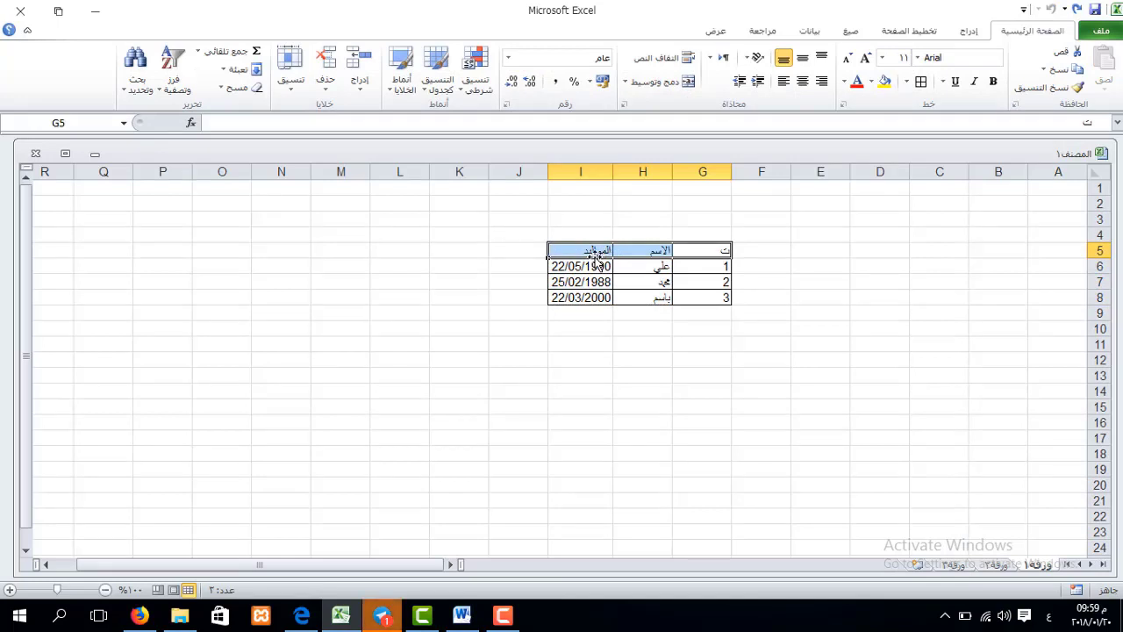
click(884, 80)
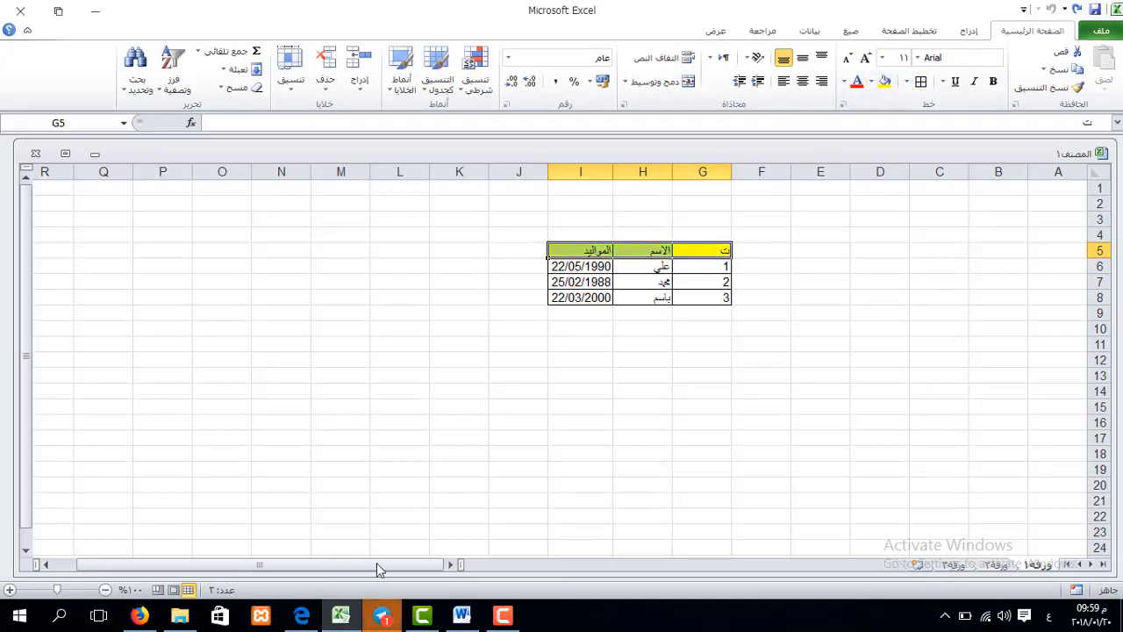
click(463, 618)
right_click(462, 617)
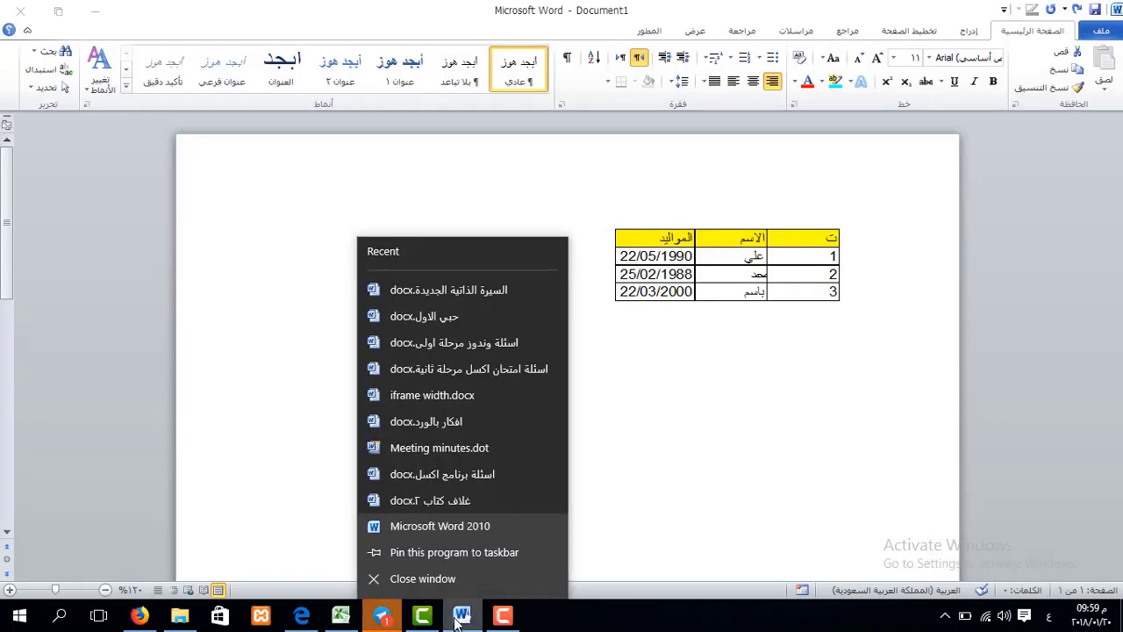
click(462, 618)
Step: In Excel, make the numbers in G6:G8 red at font size 16, and check the linked table in Word
drag(690, 266, 691, 296)
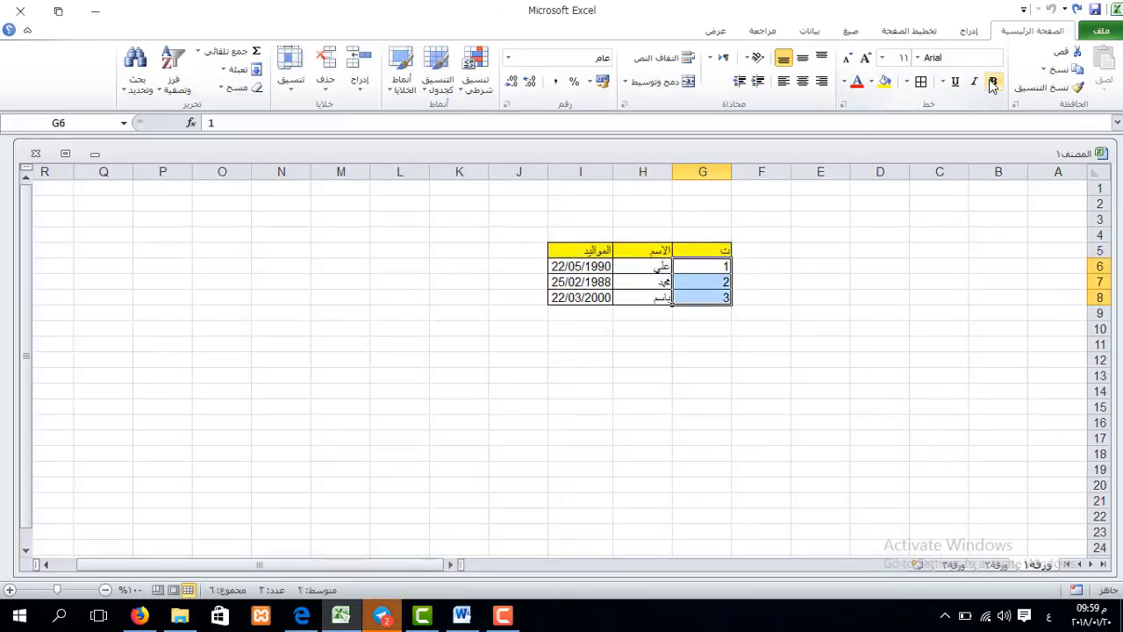
click(856, 82)
click(865, 58)
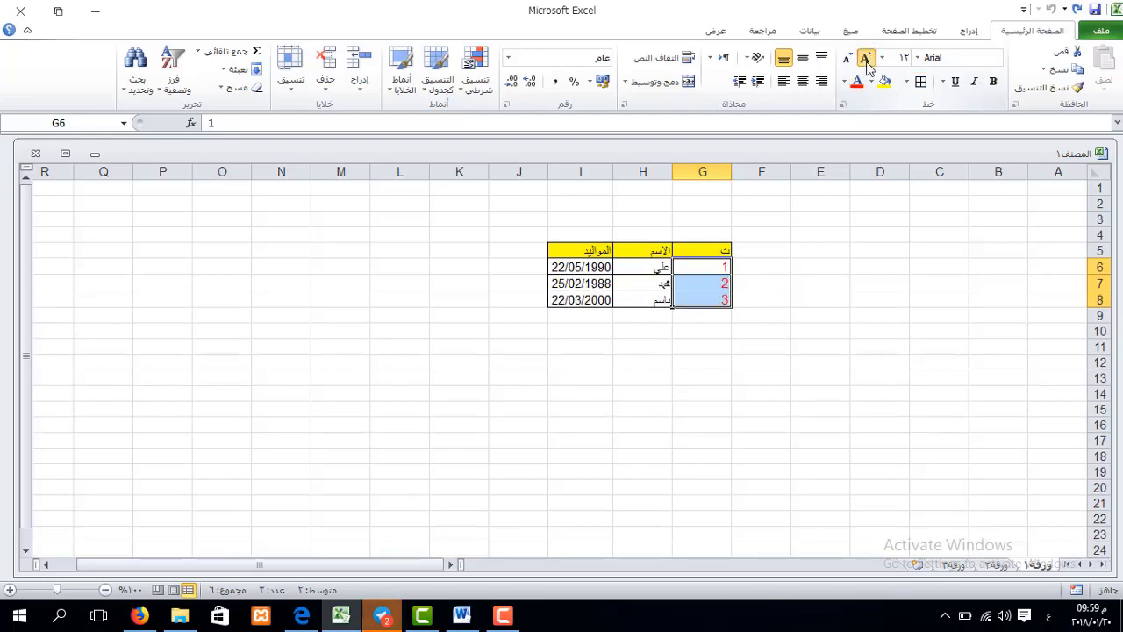
click(865, 58)
click(864, 58)
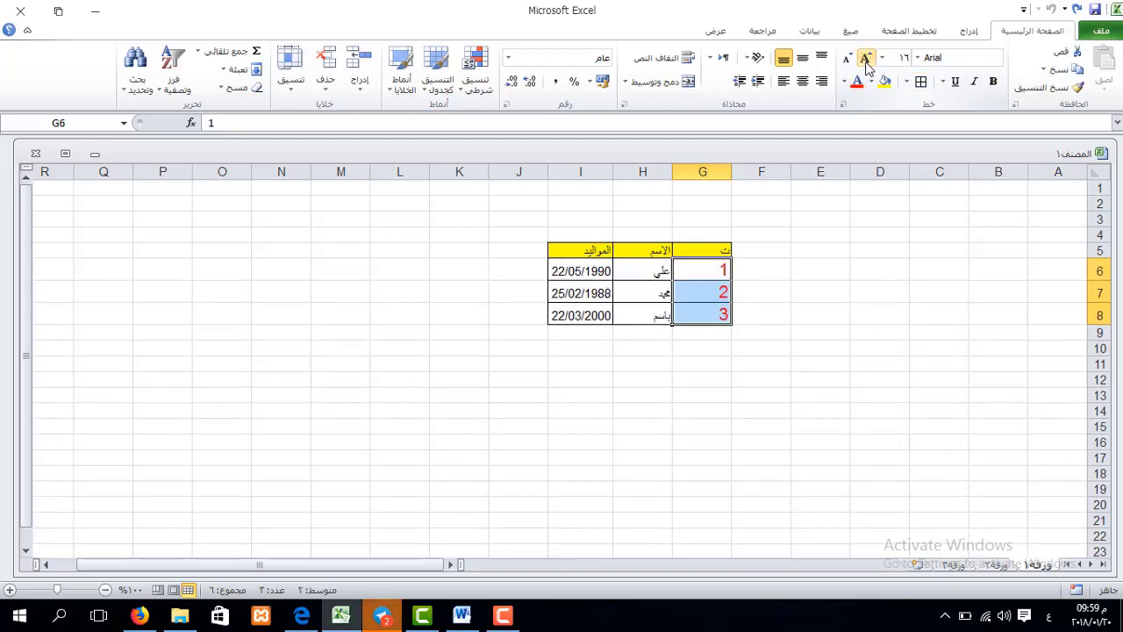
click(465, 616)
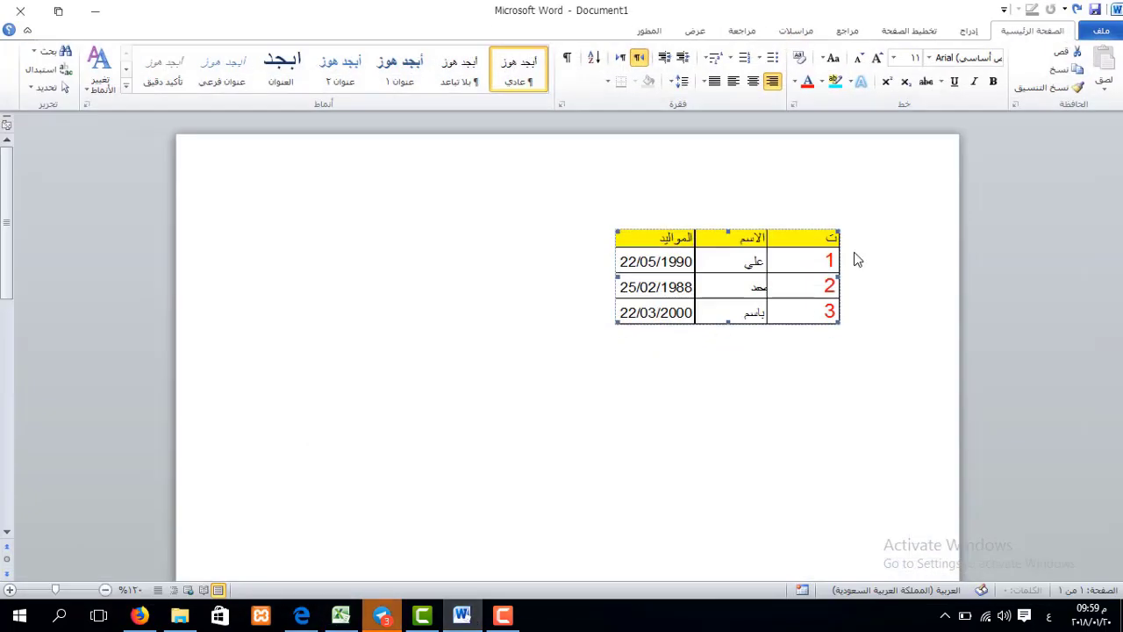
click(576, 312)
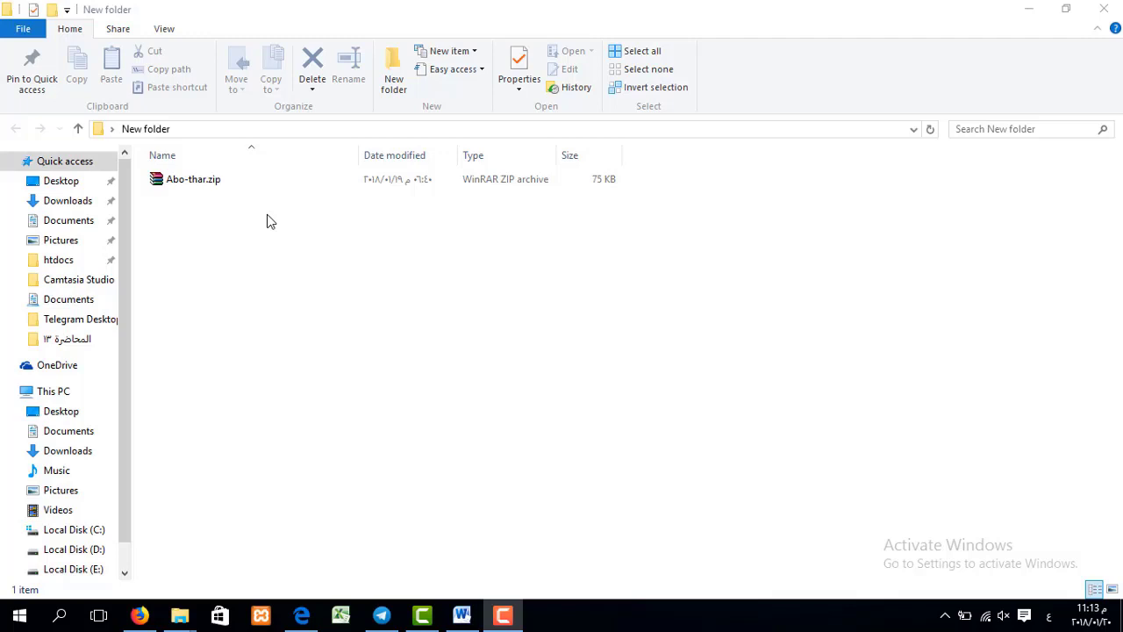
Step: In File Explorer, extract Abo-thar.zip into the suggested Abo-thar folder using the default extraction options
click(187, 193)
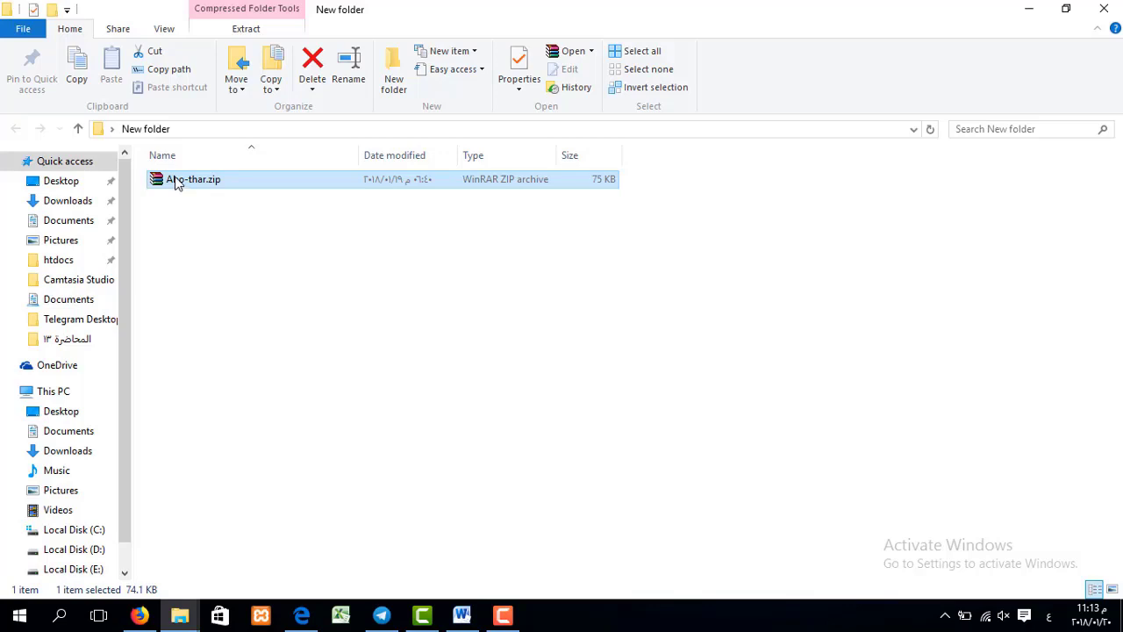
right_click(174, 182)
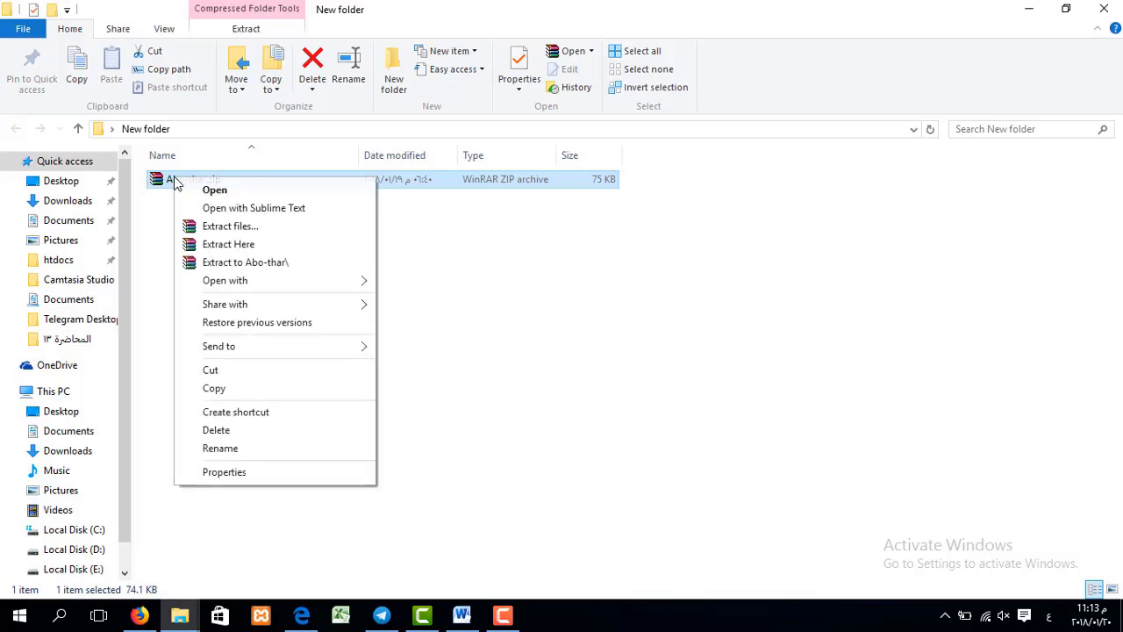
click(222, 231)
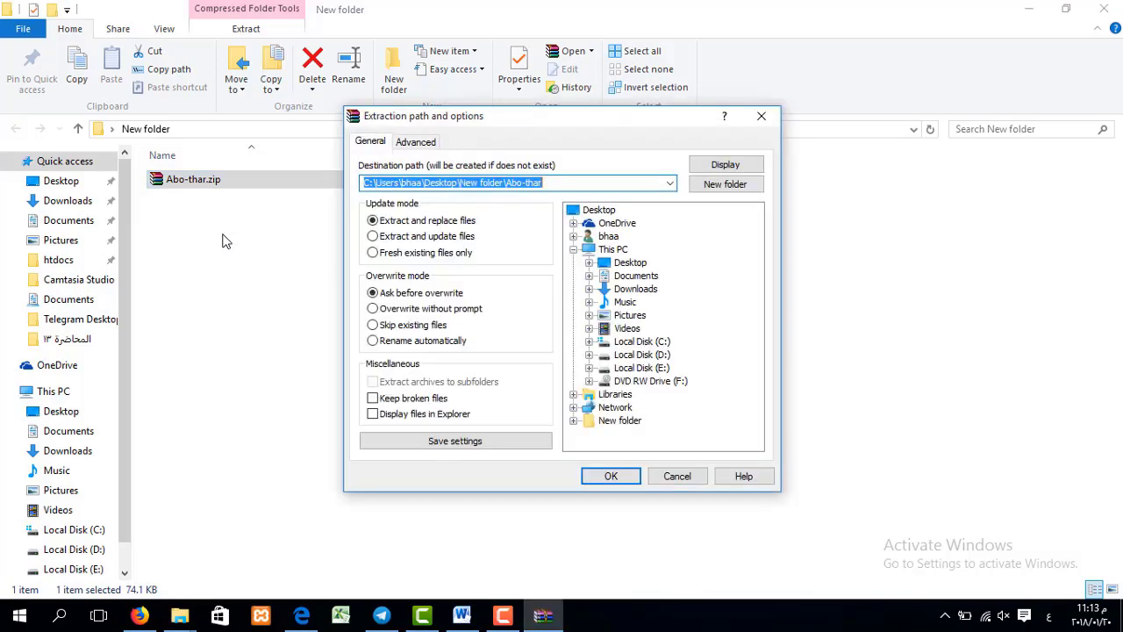
click(605, 476)
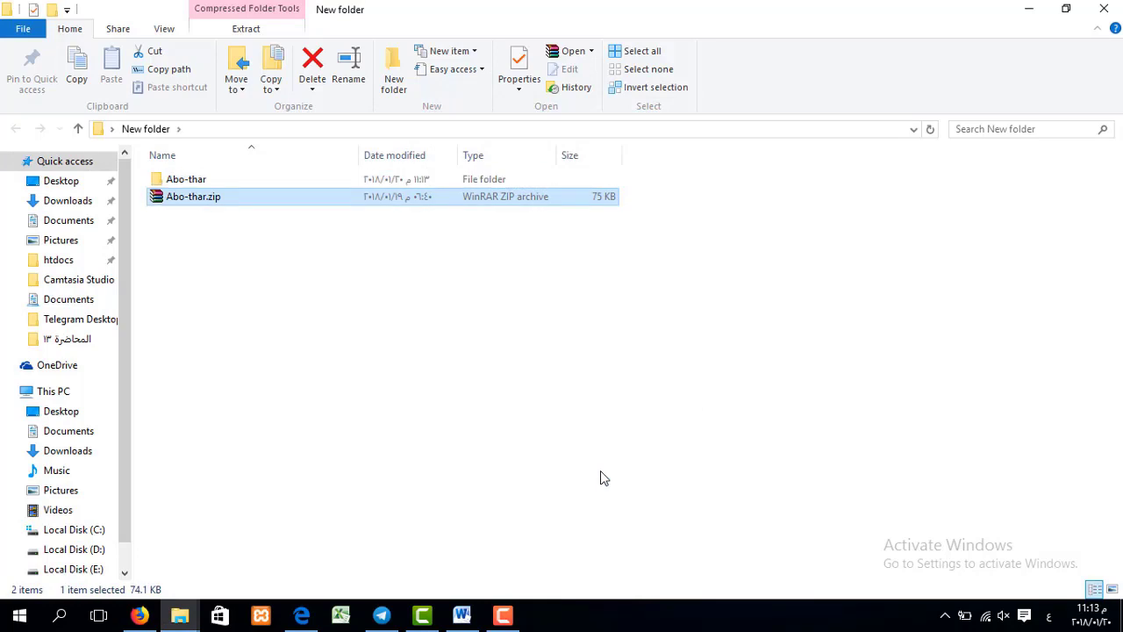
Step: Open the extracted Abo-thar folder and its inner Abo-thar folder, and select the three files other than the font
click(186, 181)
double_click(185, 181)
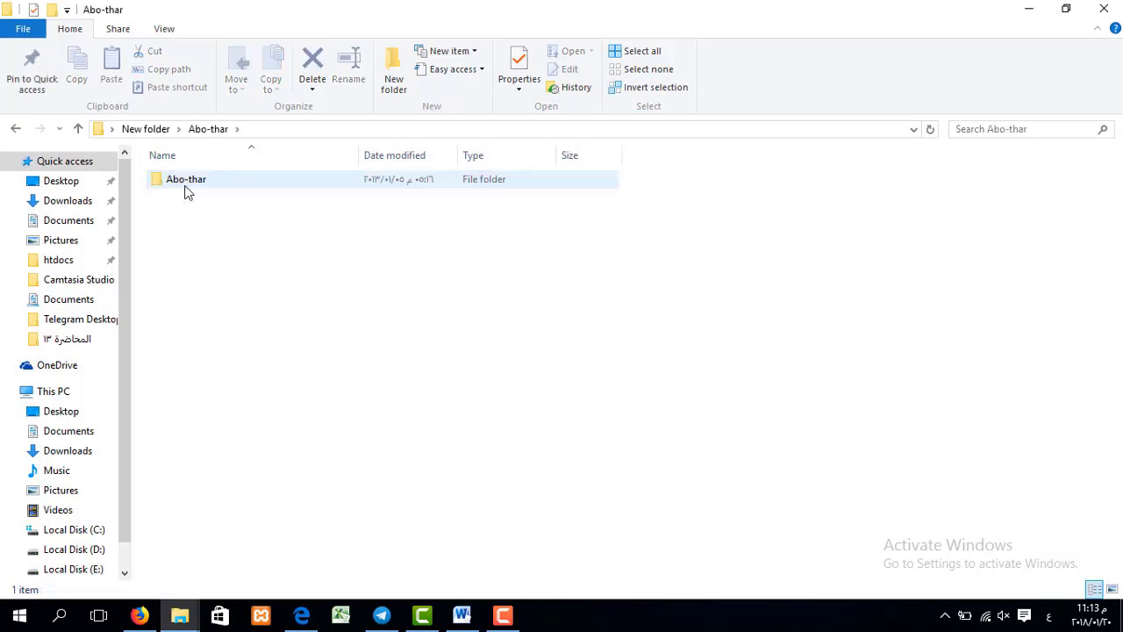
double_click(184, 181)
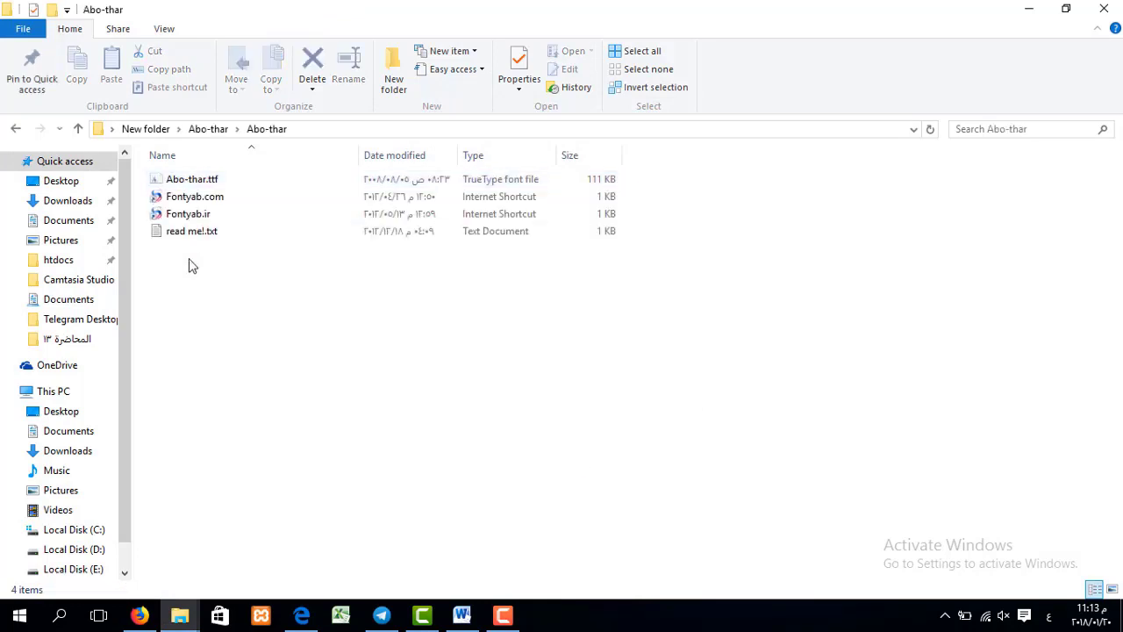
drag(183, 243, 174, 203)
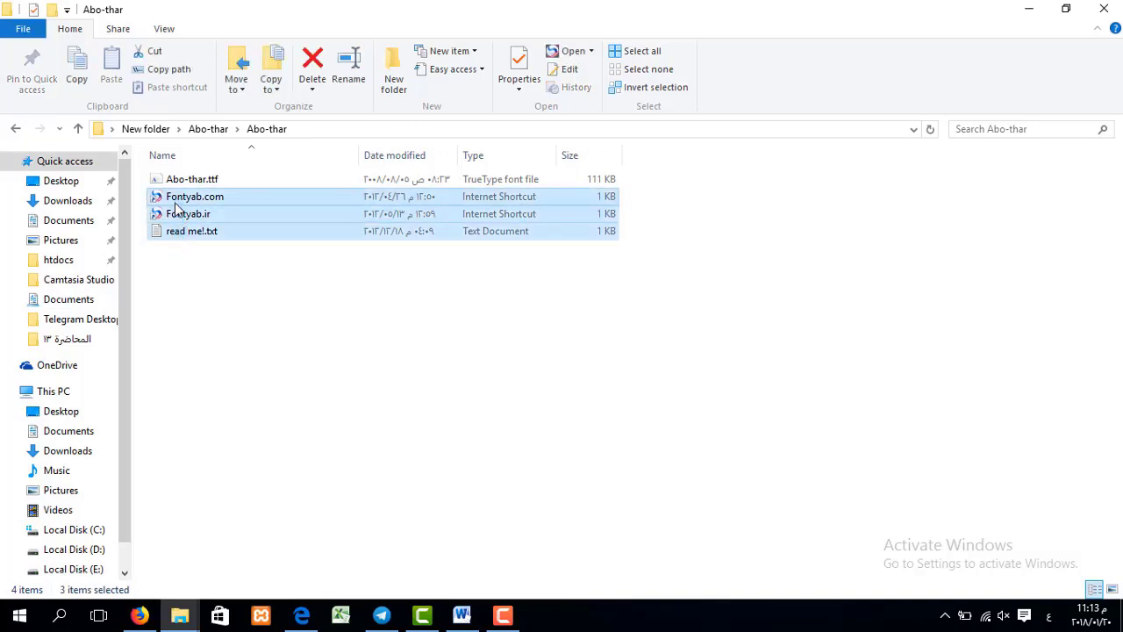
key(BackSpace)
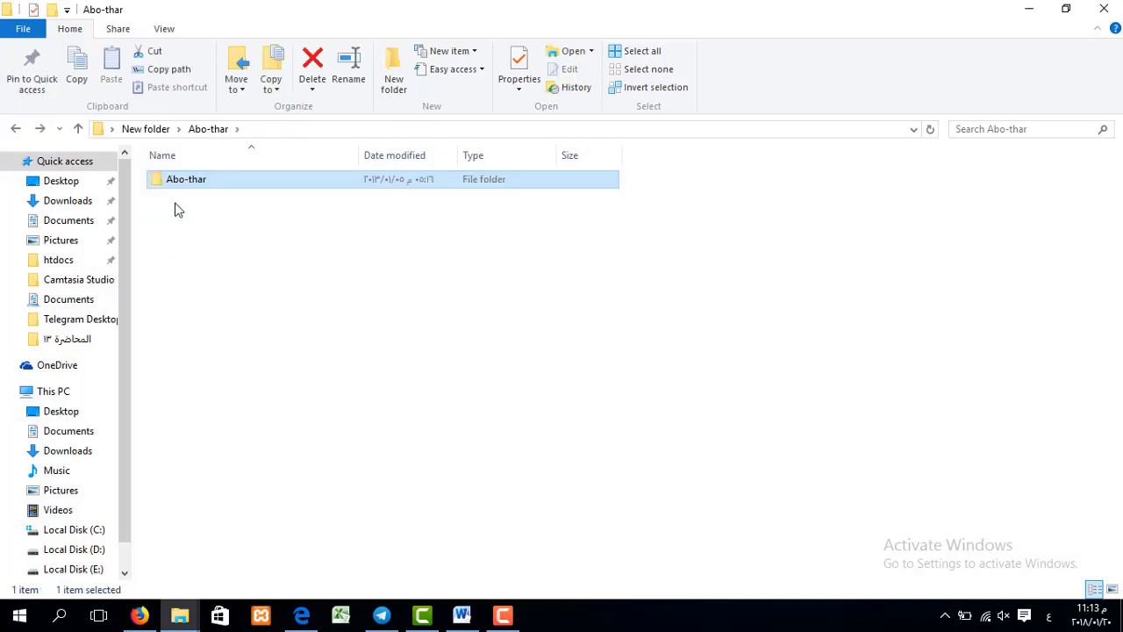
double_click(167, 181)
drag(180, 269, 174, 197)
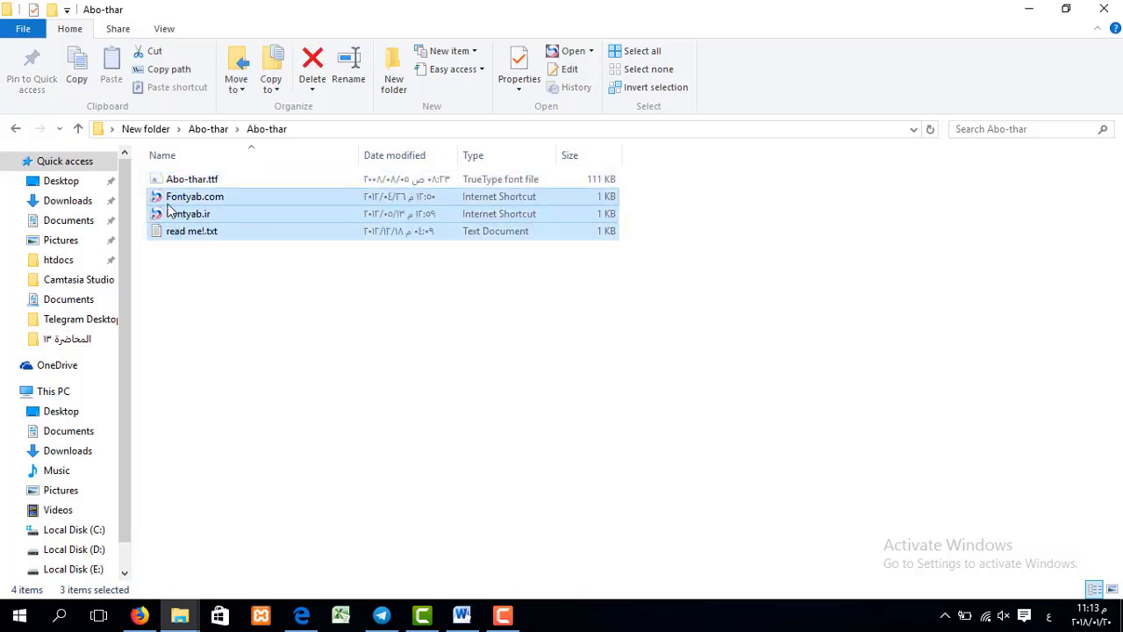
Step: Install the TrueType font file Abo-thar.ttf
click(193, 181)
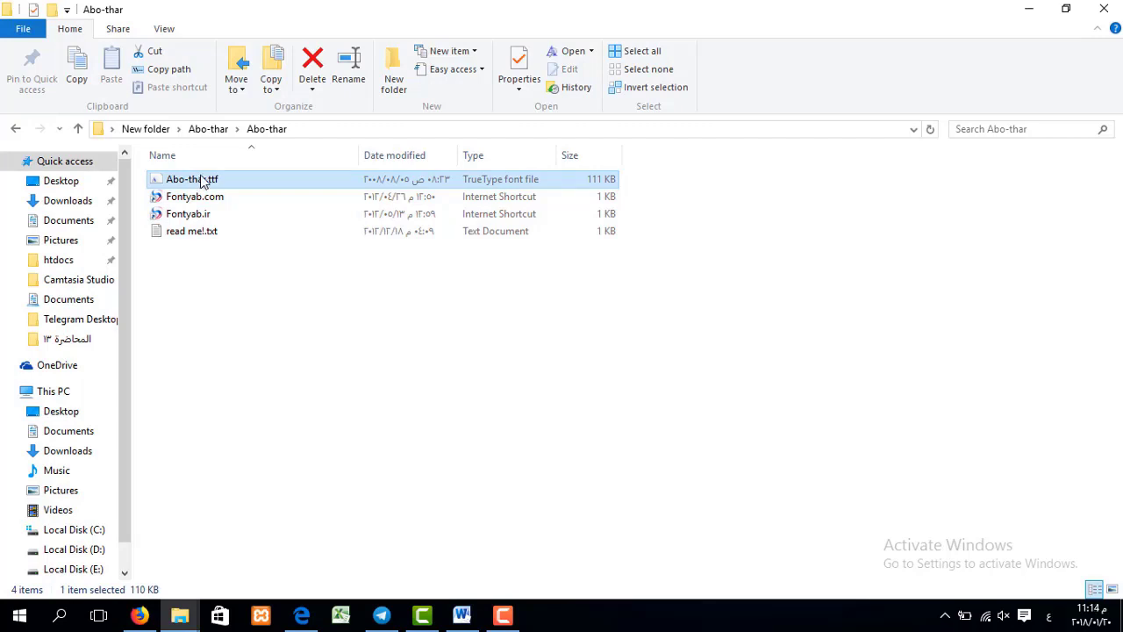
right_click(196, 179)
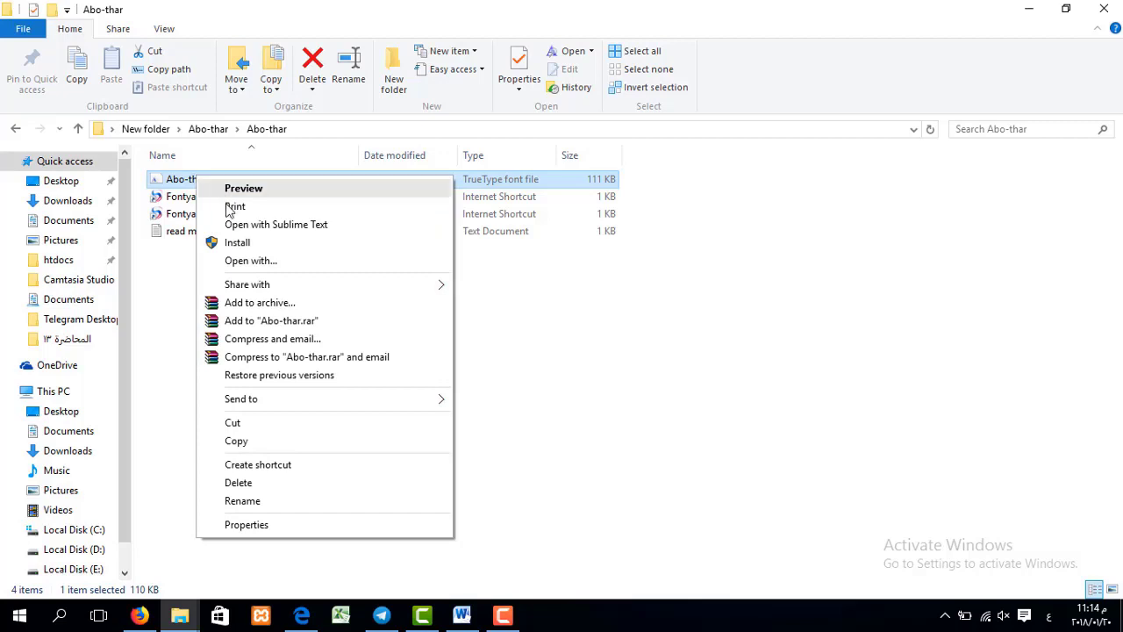
click(237, 243)
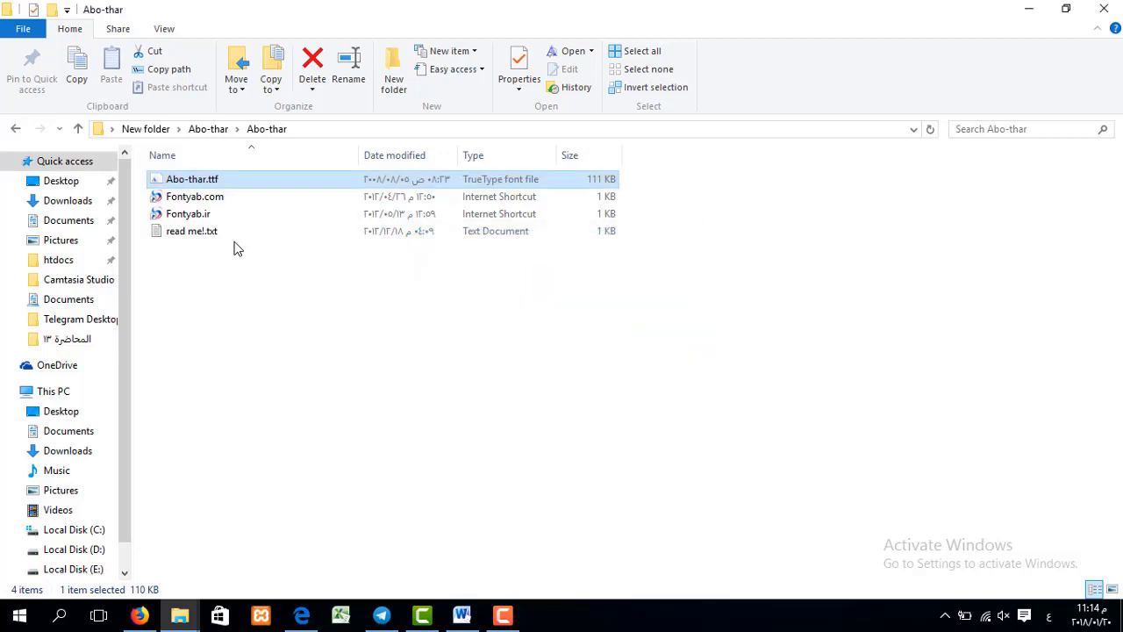
Step: Close the open Word window and restart Microsoft Word 2010 with a blank document
click(461, 615)
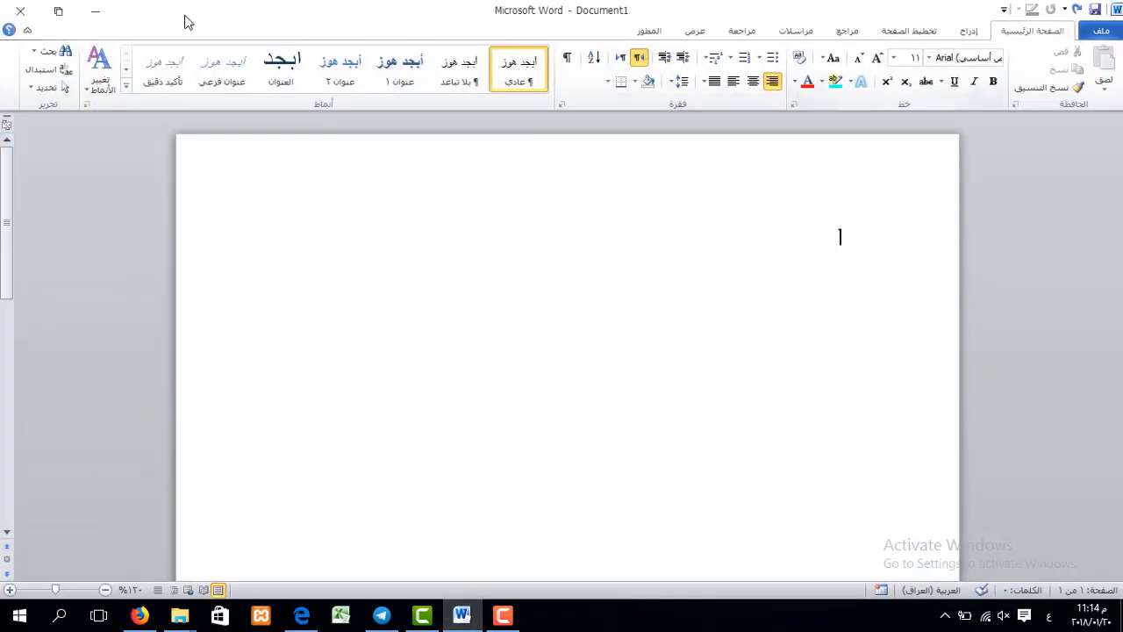
click(4, 8)
click(566, 339)
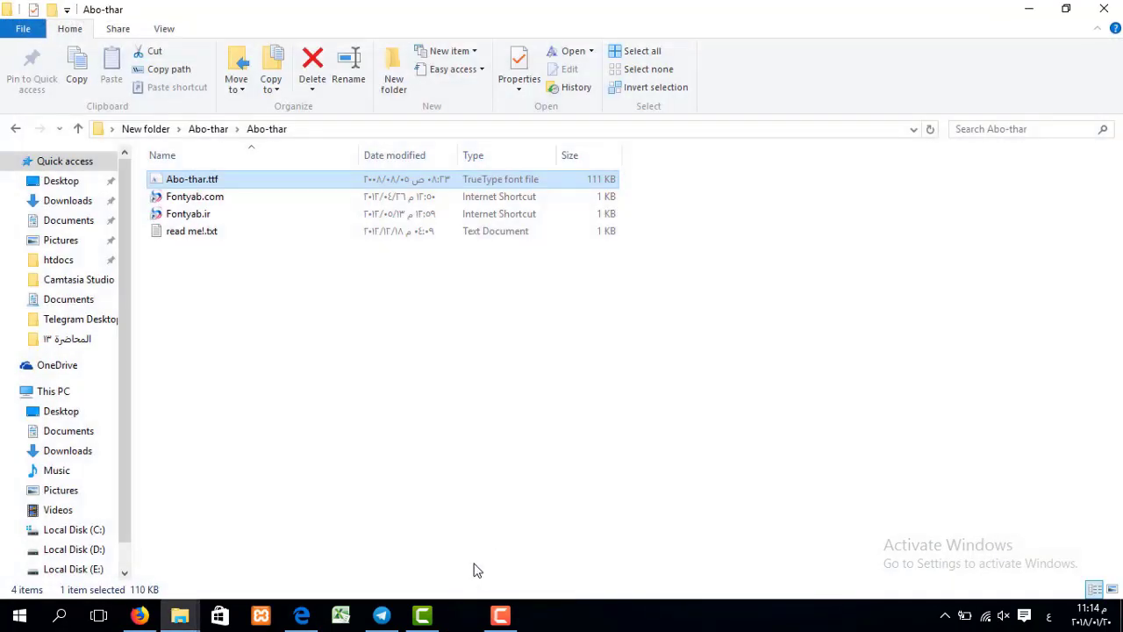
click(20, 614)
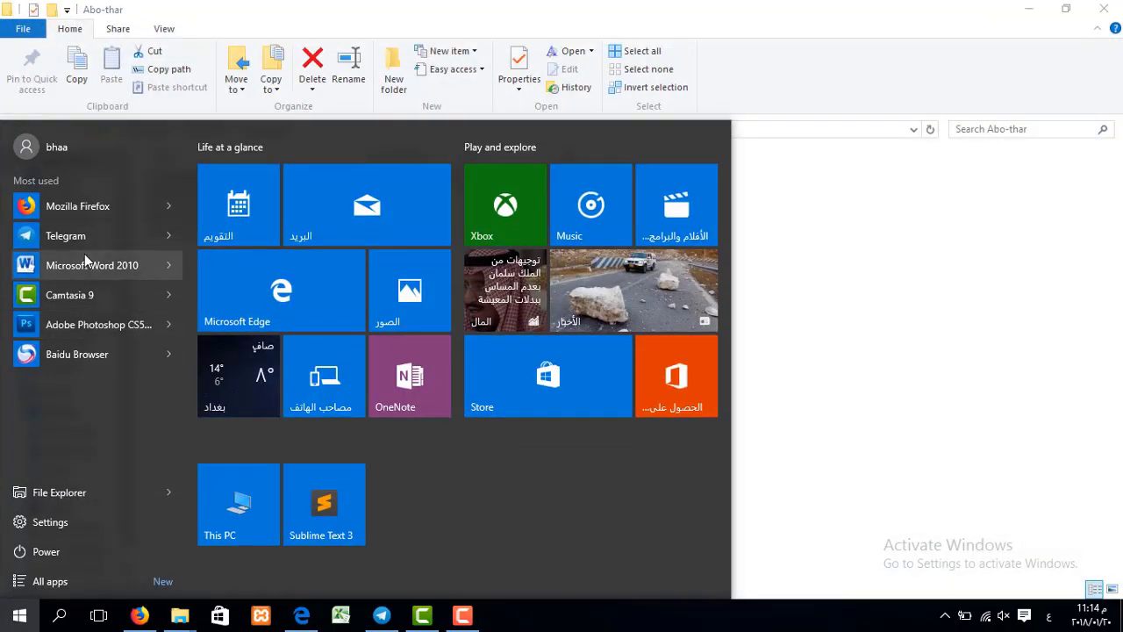
click(84, 256)
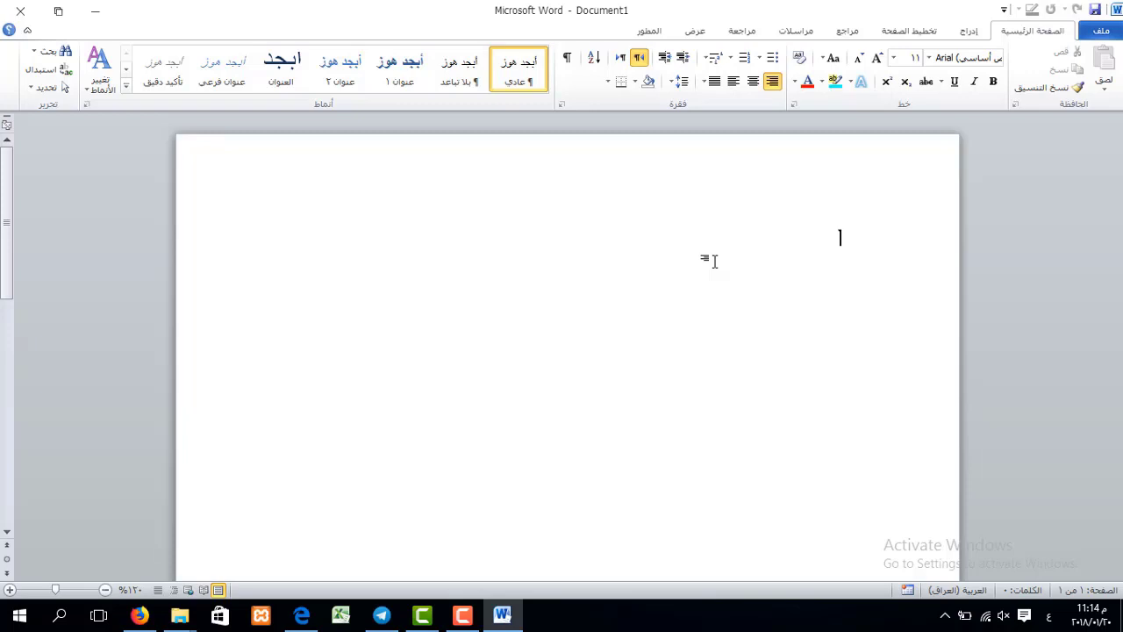
Step: Set the blank document's typing language to English, with font size 26 and the Abo-thar font
key(alt+shift)
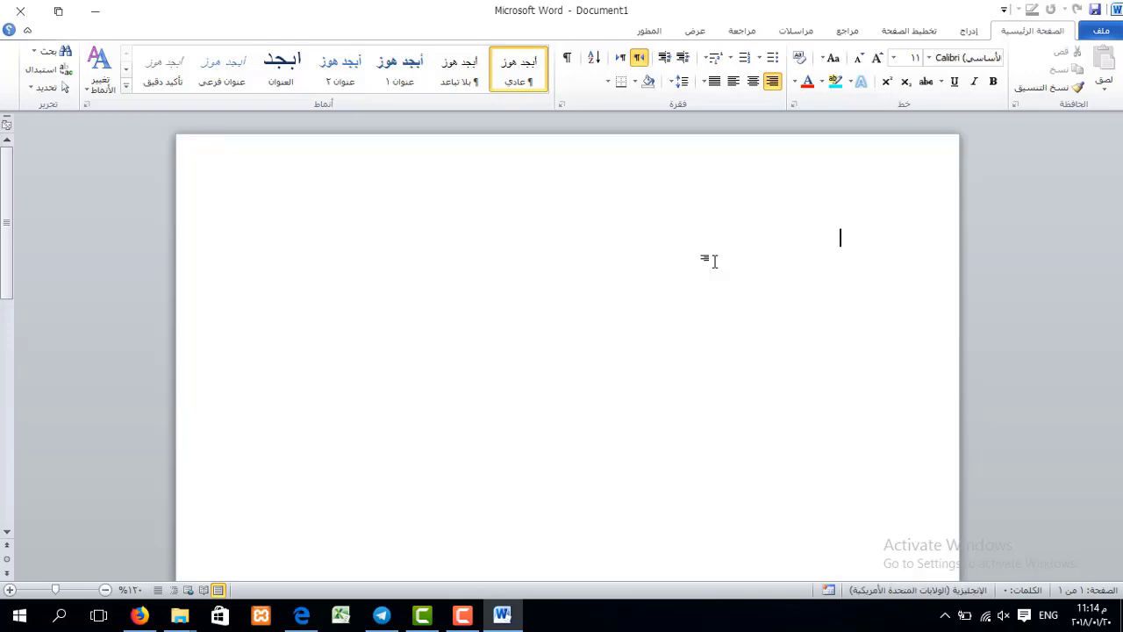
click(877, 58)
click(878, 58)
click(877, 58)
click(877, 58)
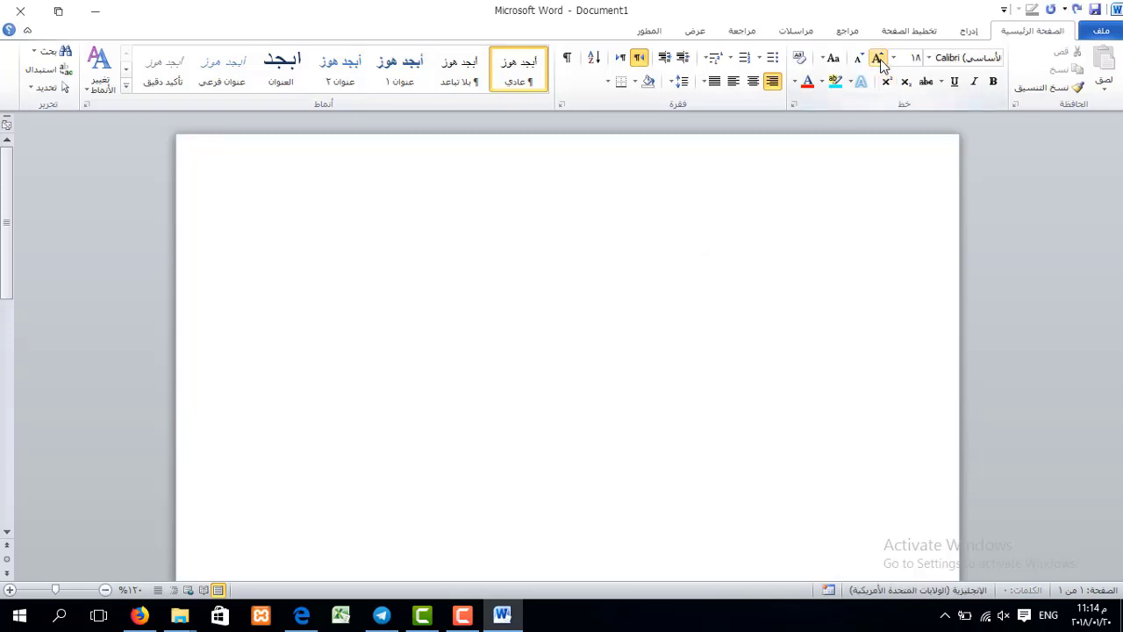
click(878, 58)
click(878, 58)
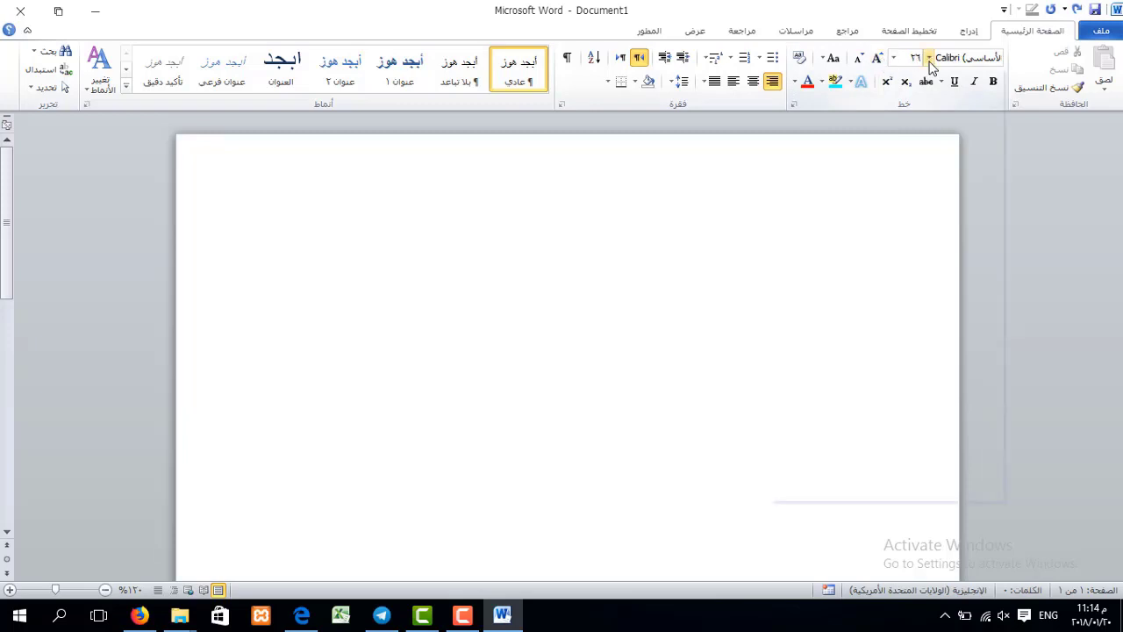
click(928, 58)
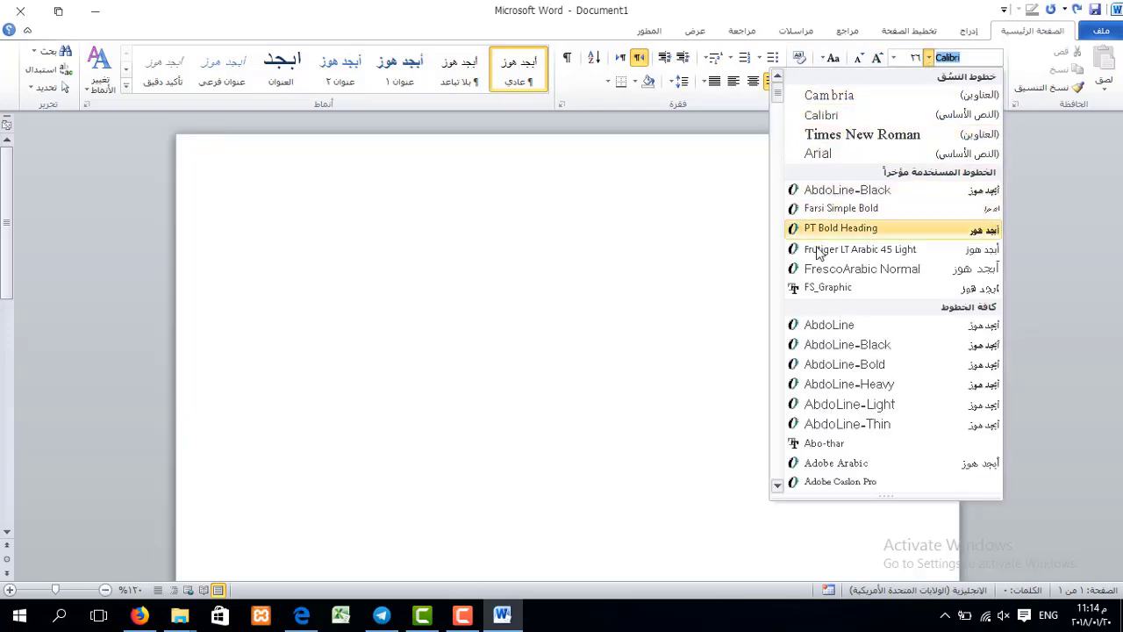
click(818, 446)
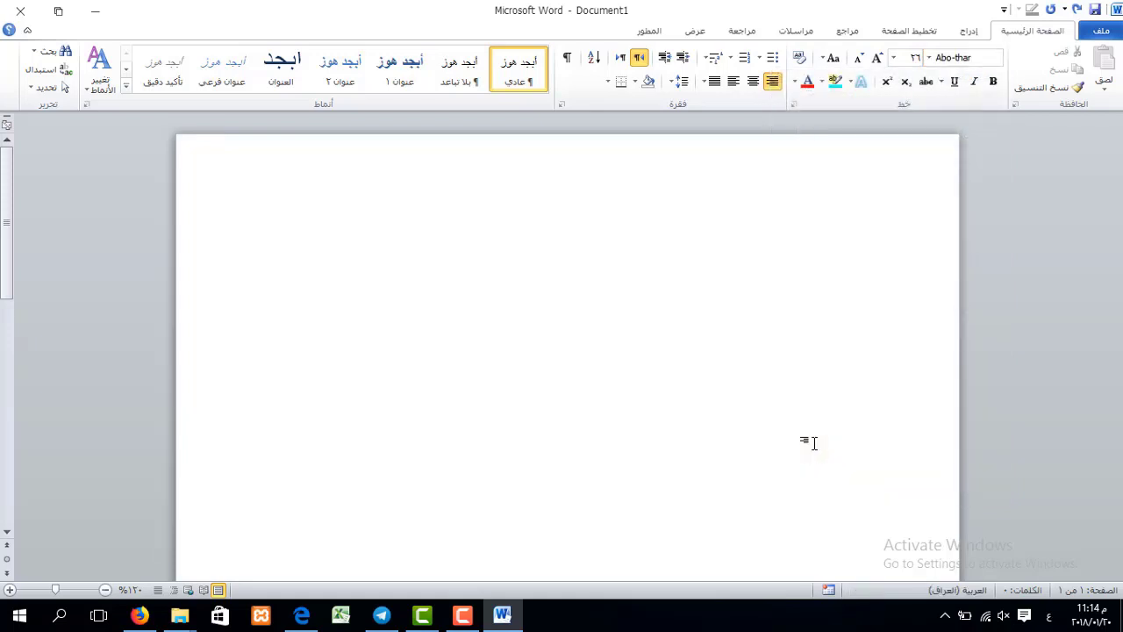
Step: Try out the Abo-thar font by entering five honorific phrase glyphs on the document's first line
text(a)
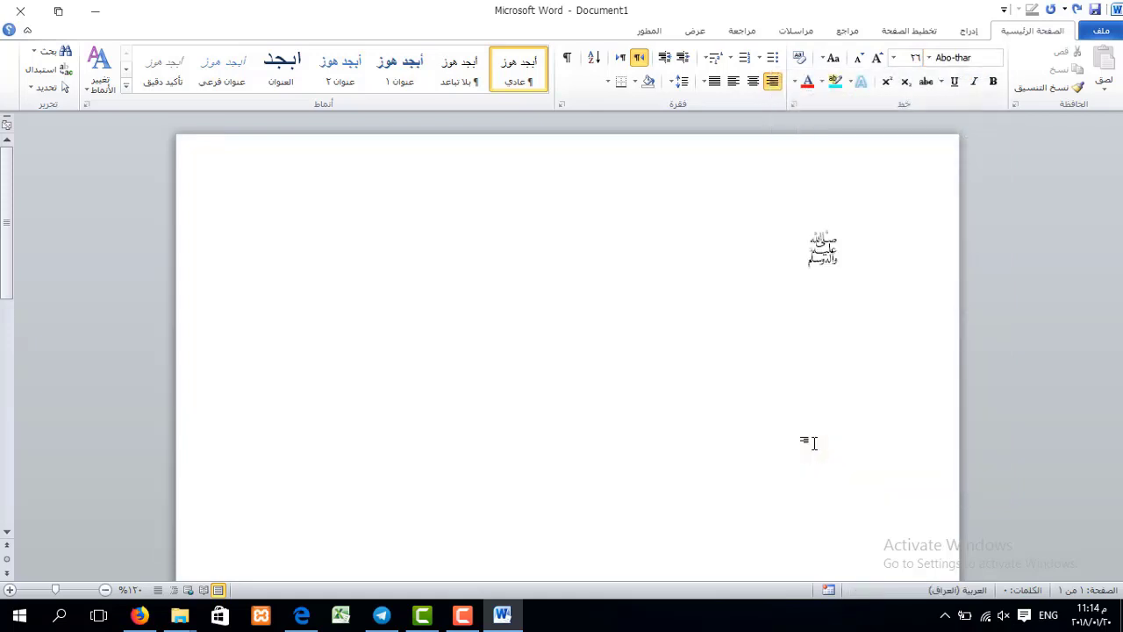
key(alt+shift)
key(Left)
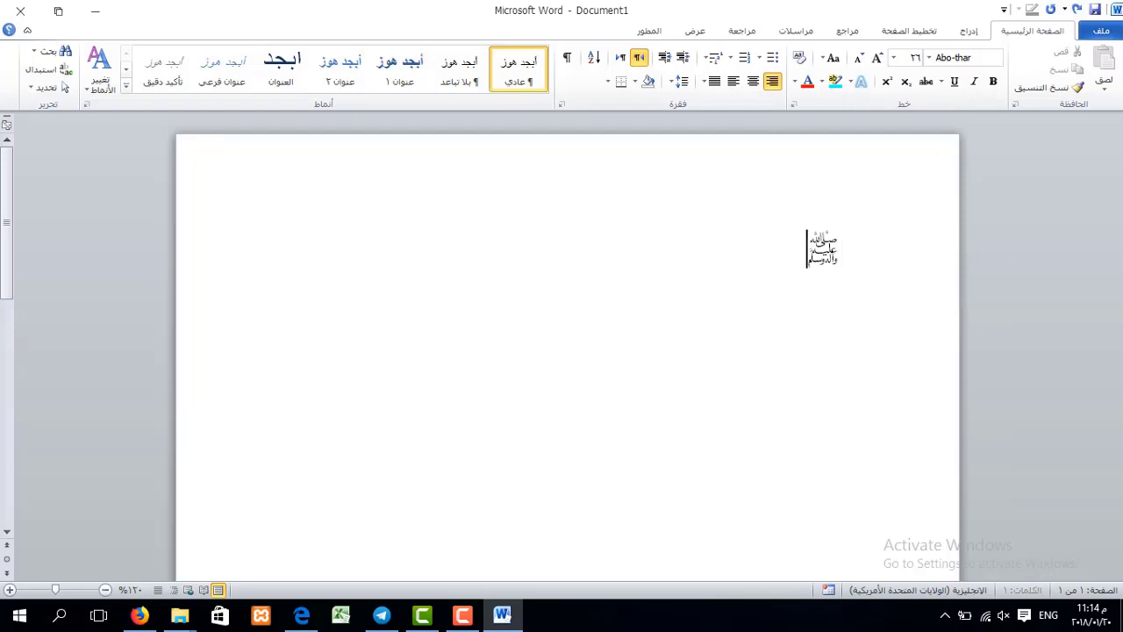
text(bcde)
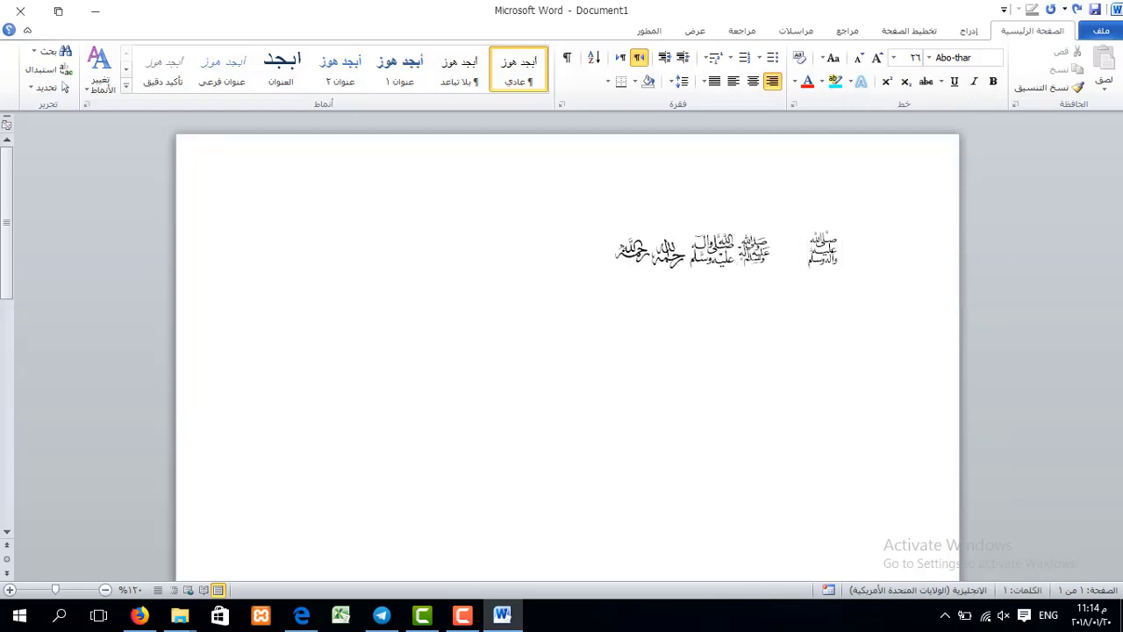
key(ctrl+a)
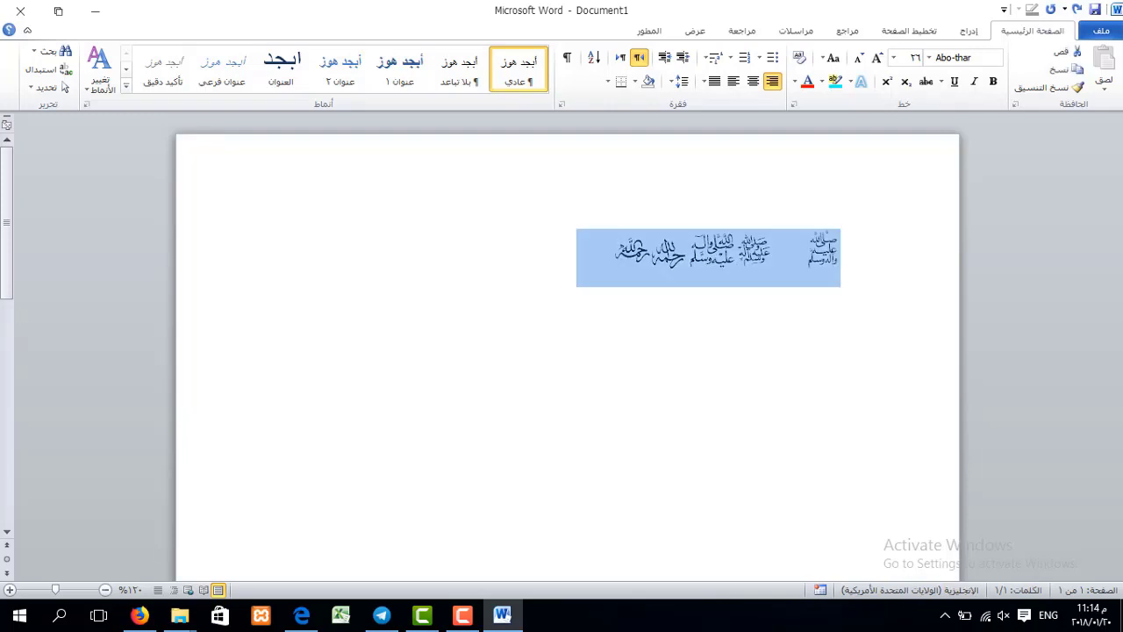
click(595, 288)
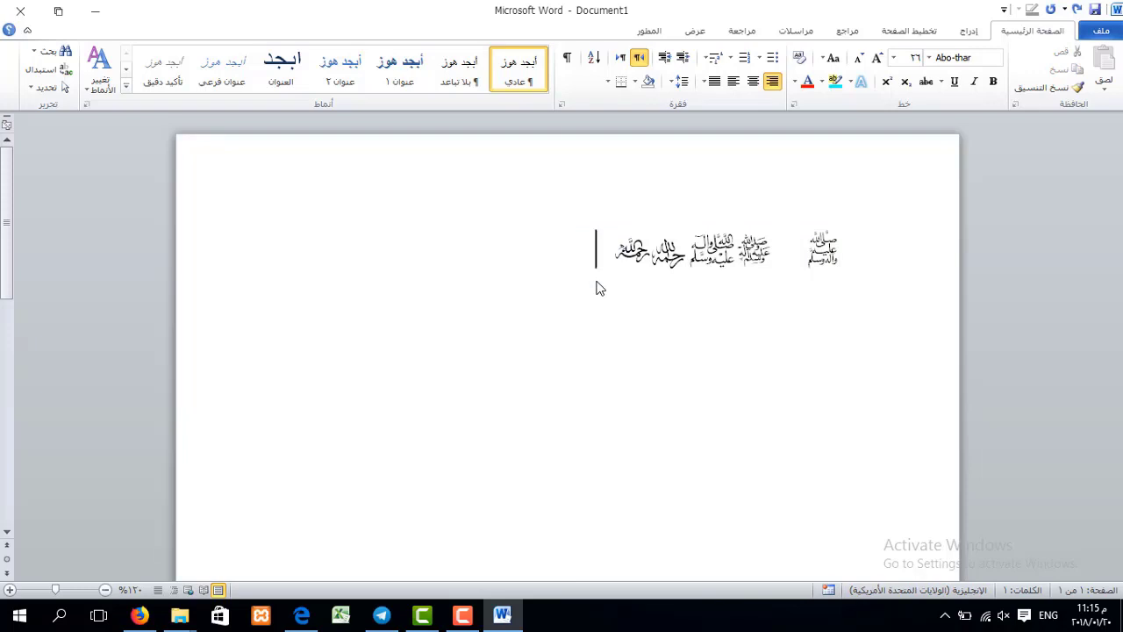
Step: Add the عليه السلام glyph, another honorific glyph and a pair of ornamental brackets to the test line
text(d)
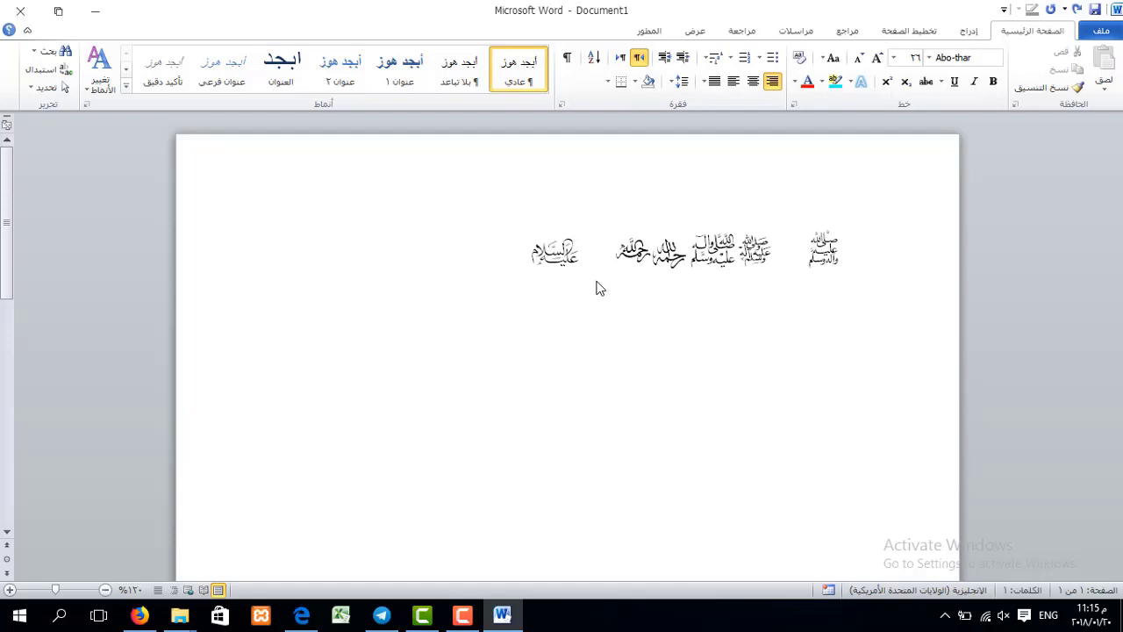
text( s)
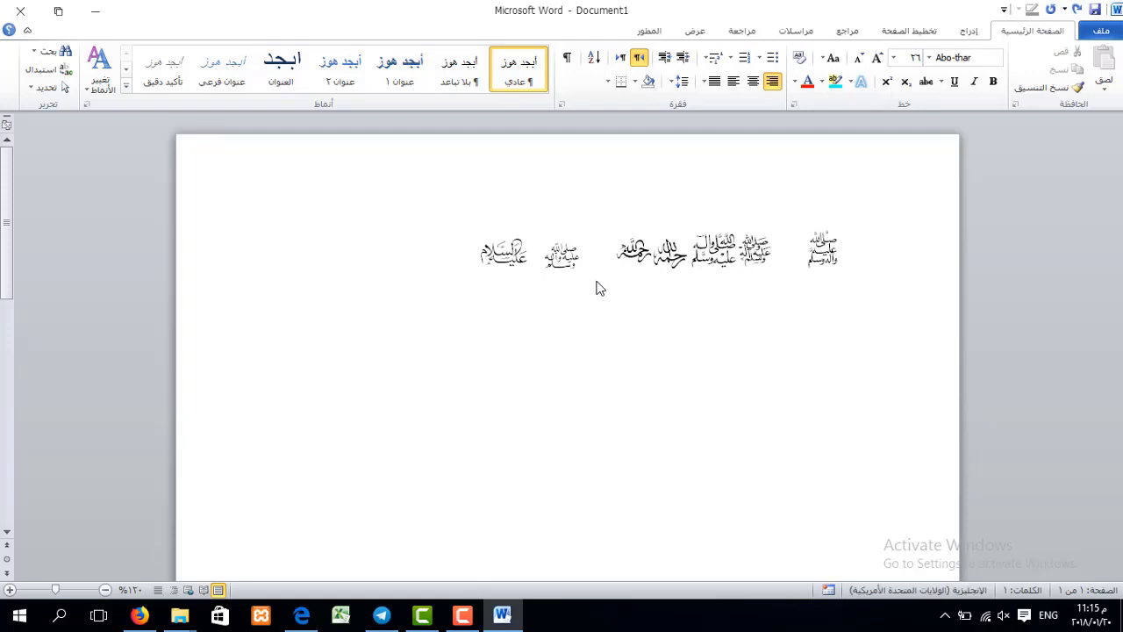
text(()
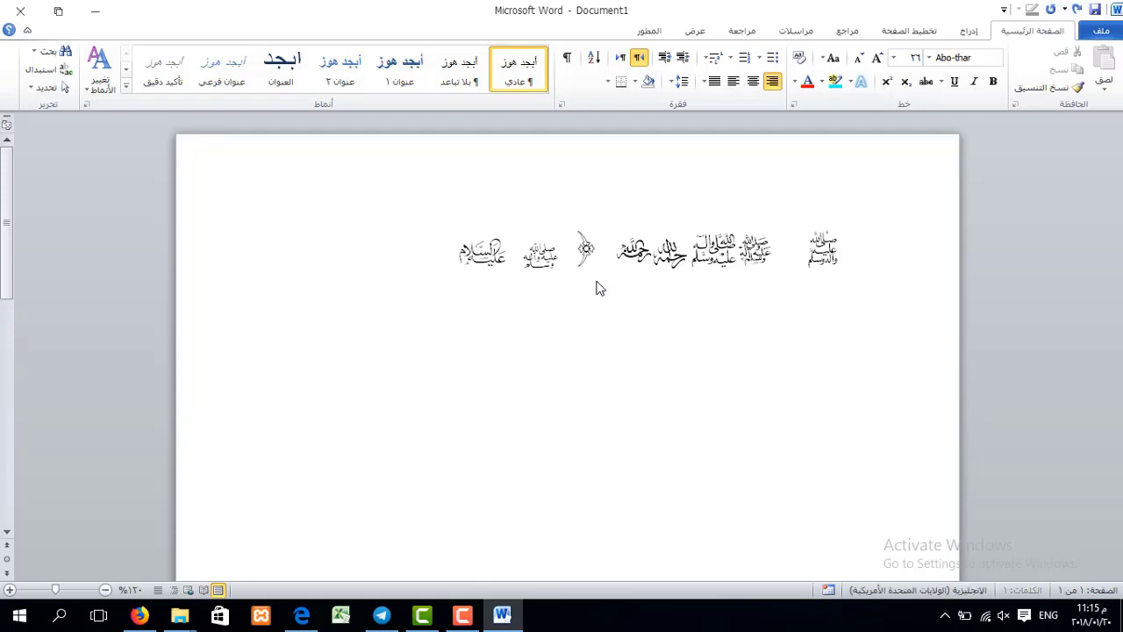
text())
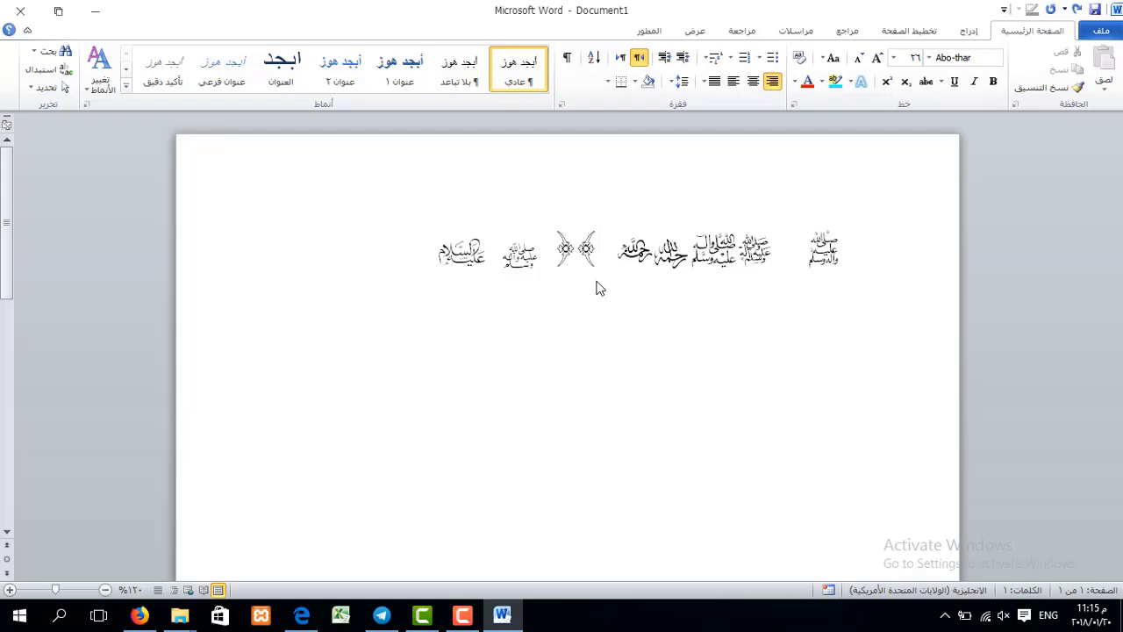
Step: Replace all the test glyphs with the Arabic text الامام علي followed by the Abo-thar عليه السلام glyph
key(ctrl+a)
key(alt+shift)
key(Delete)
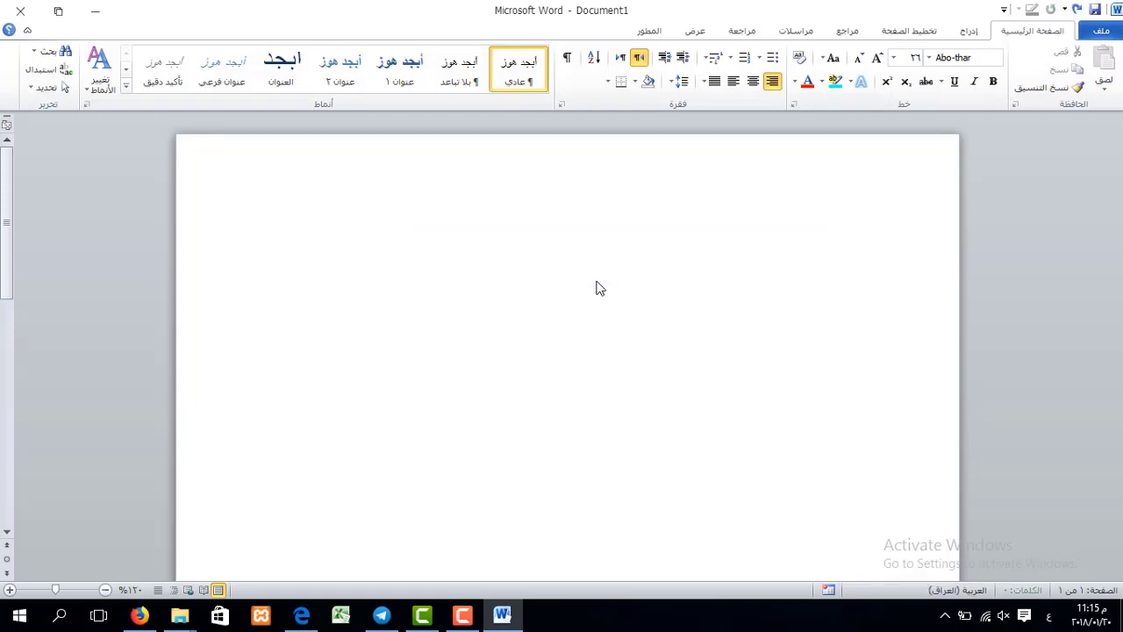
text(الامام)
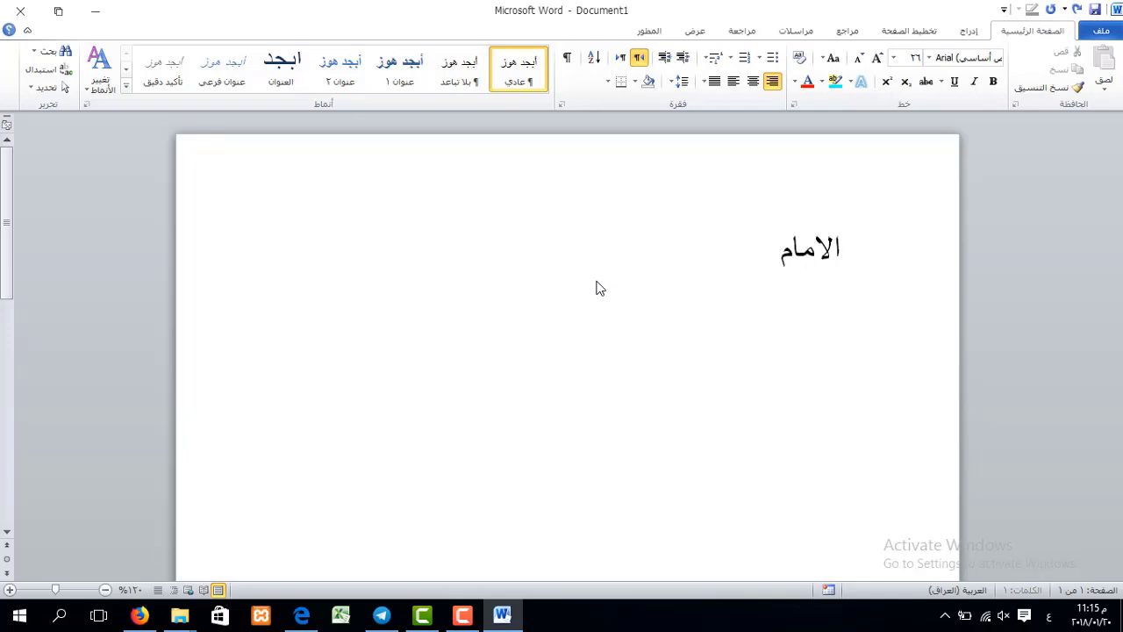
text( علي)
key(alt+shift)
text(a)
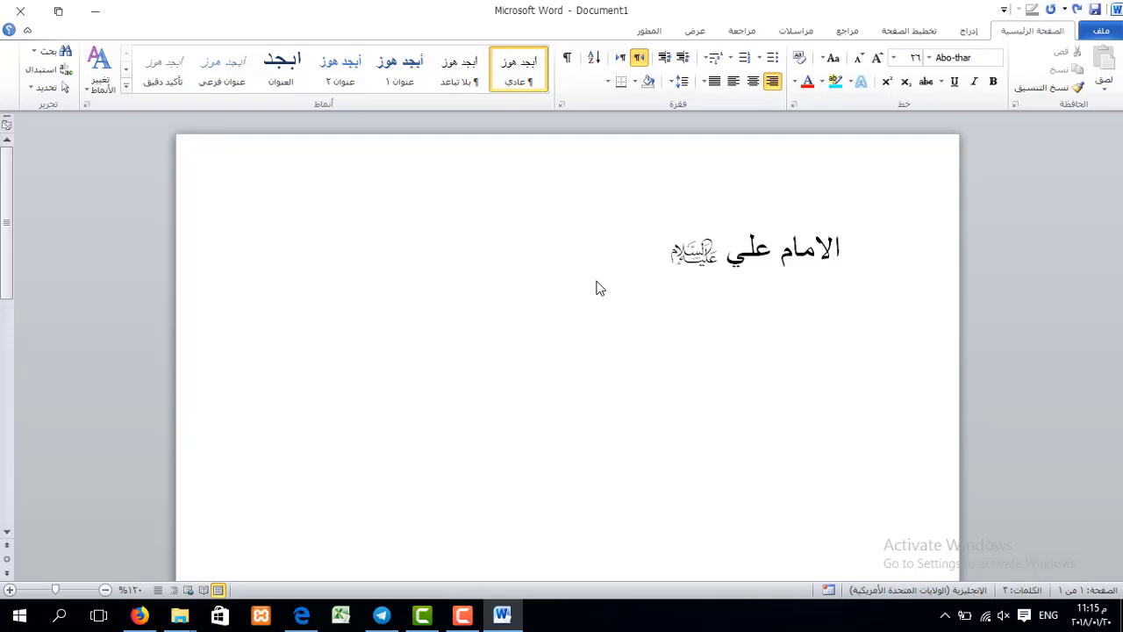